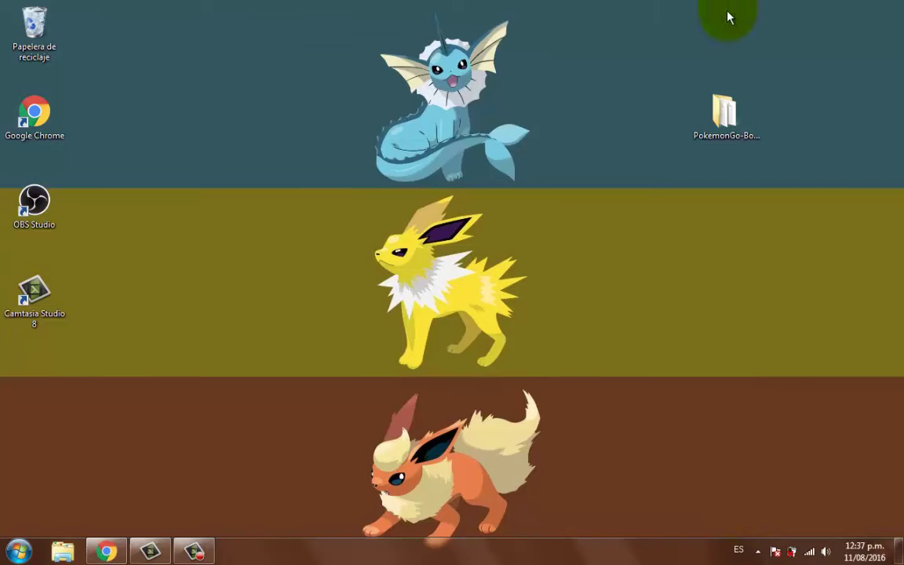
left_click_drag(637, 76, 826, 223)
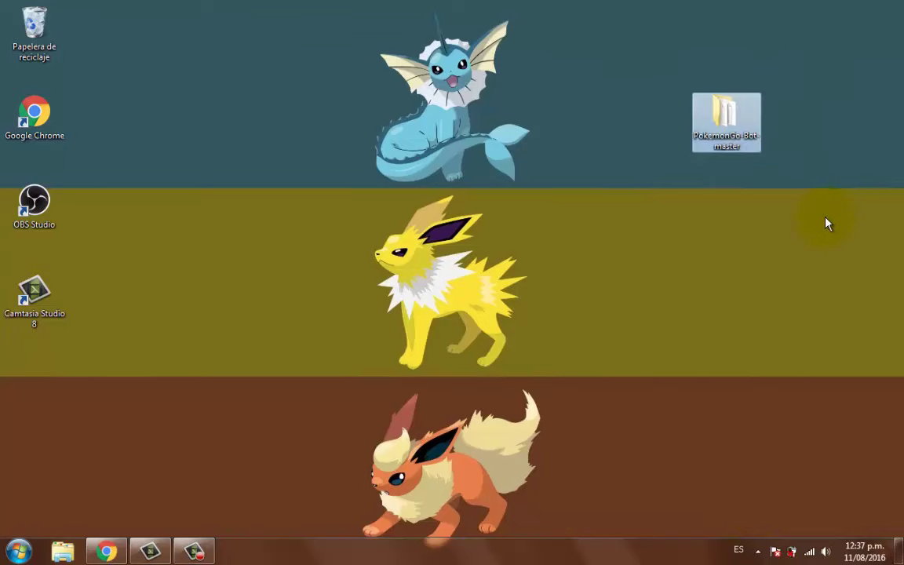
left_click(653, 66)
left_click_drag(641, 63, 793, 210)
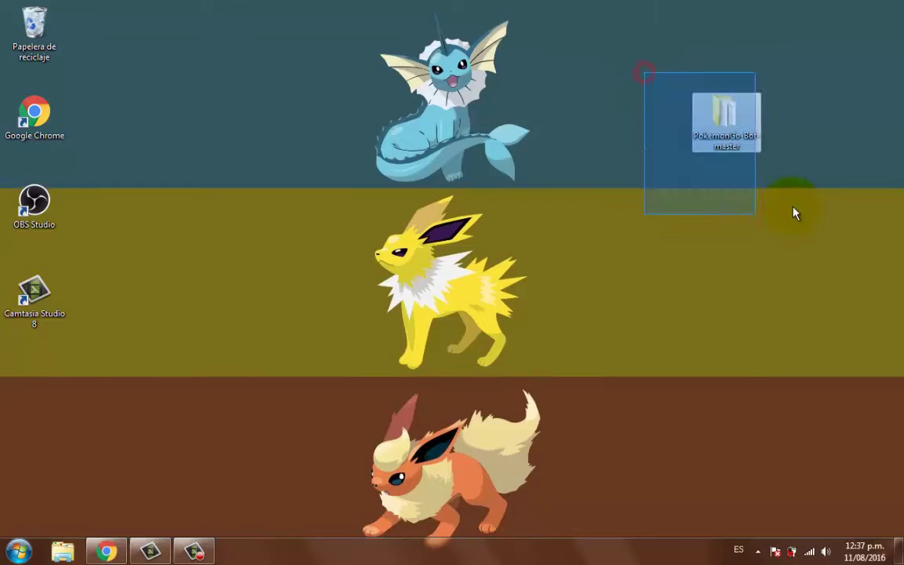
left_click(802, 56)
Open the PokemonGo-Bot-master folder on the desktop and go into its Builds Only subfolder
left_click(751, 118)
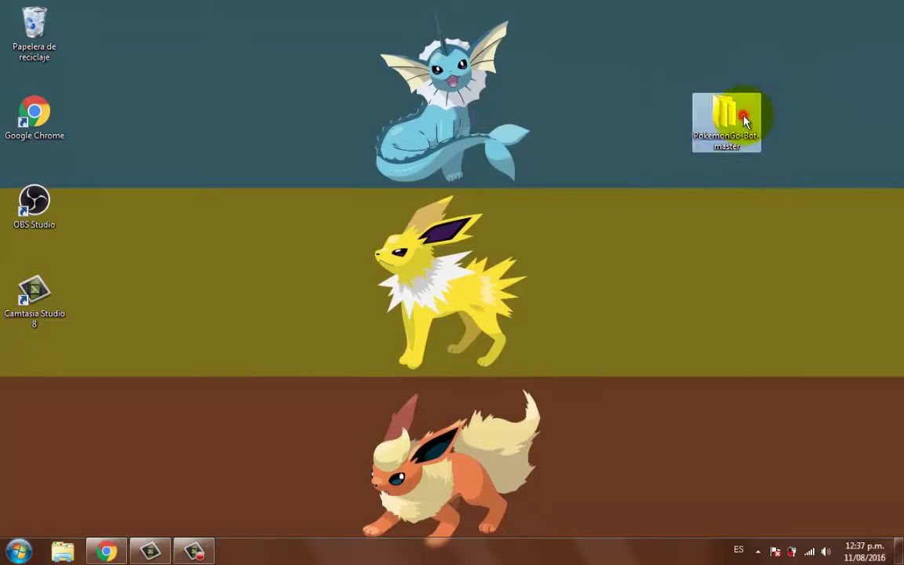
double_click(742, 117)
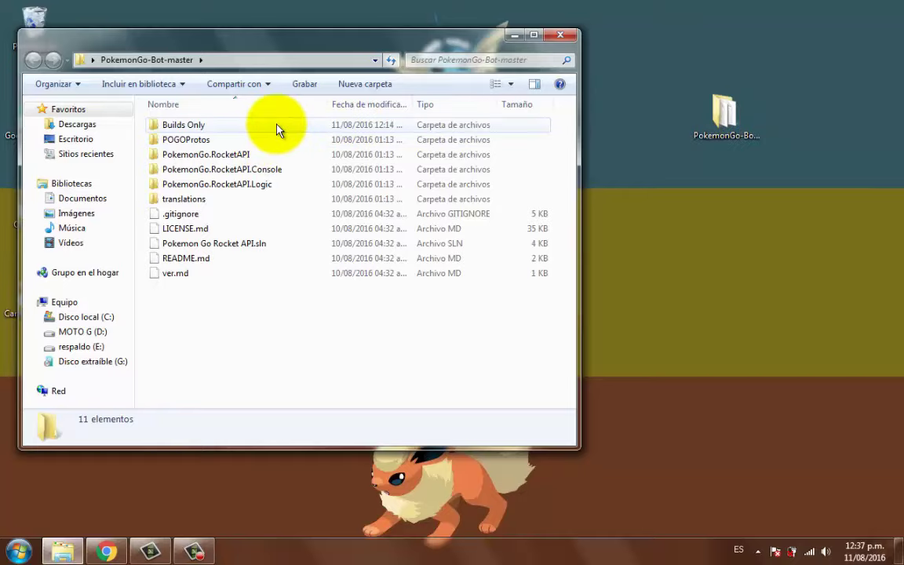
left_click(277, 129)
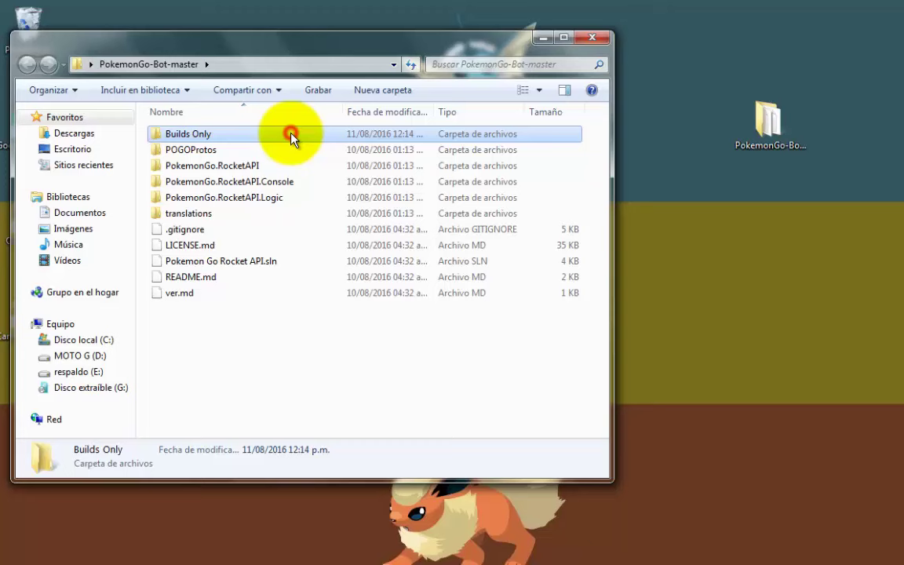
double_click(291, 137)
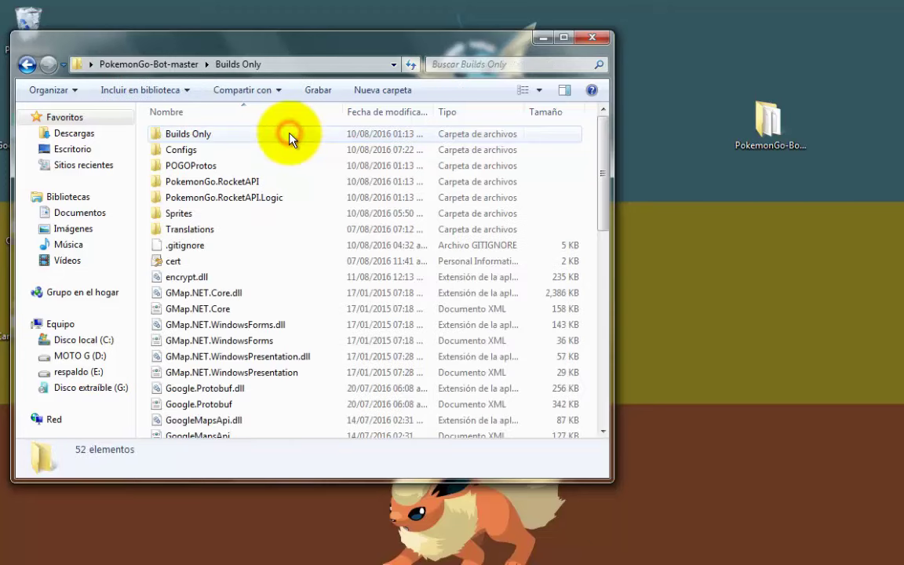
Extract the "Latest Build - 11.08 16.19" archive directly into the Builds Only folder, replacing all existing files
scroll(393, 189, "down", 5)
scroll(372, 271, "down", 4)
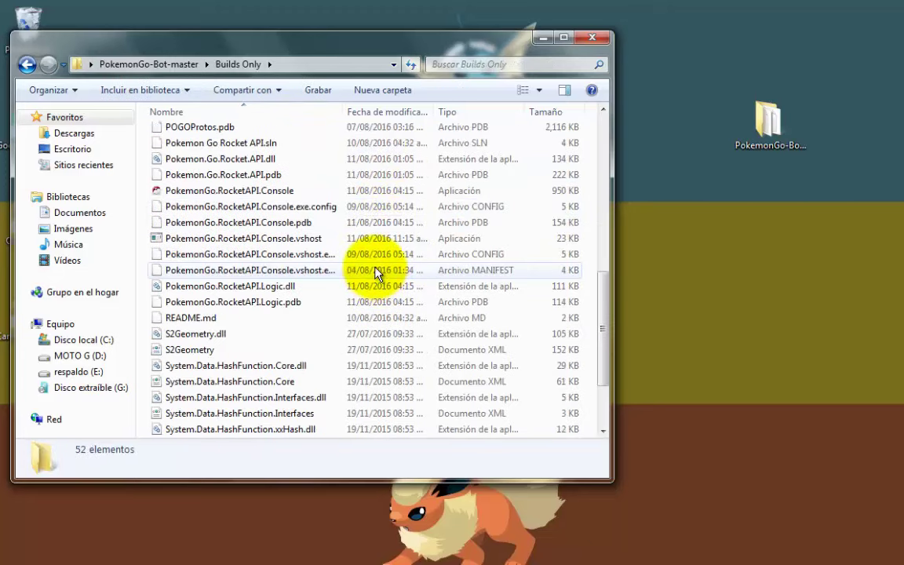
scroll(369, 267, "up", 3)
left_click(251, 178)
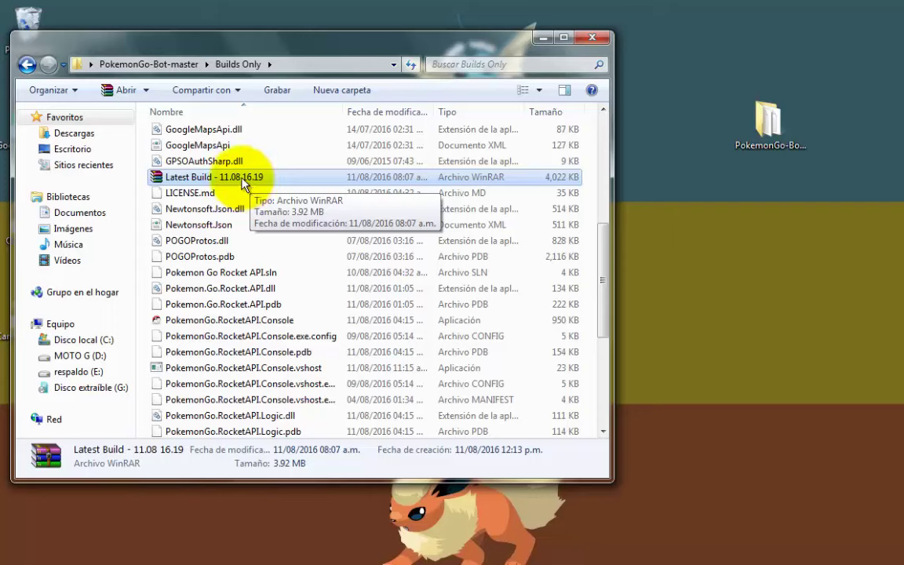
right_click(243, 179)
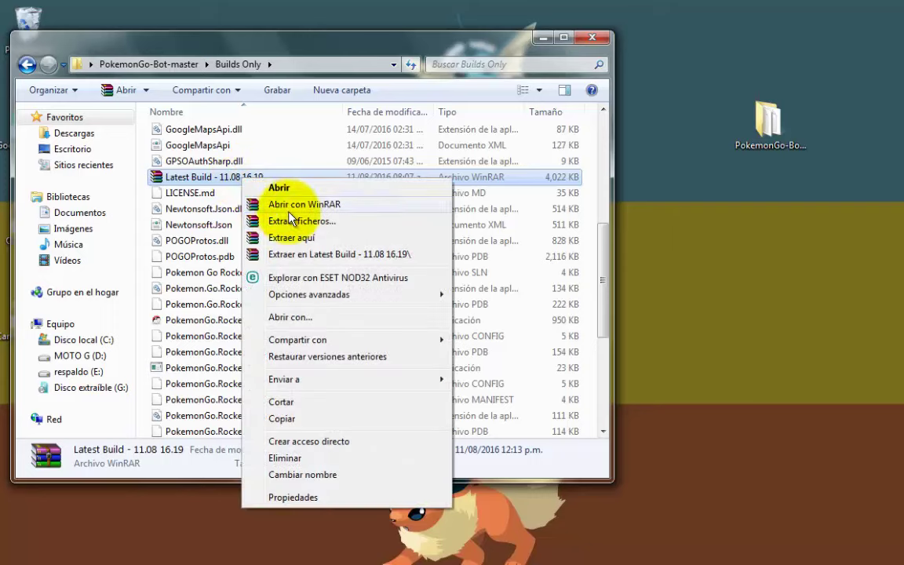
left_click(317, 238)
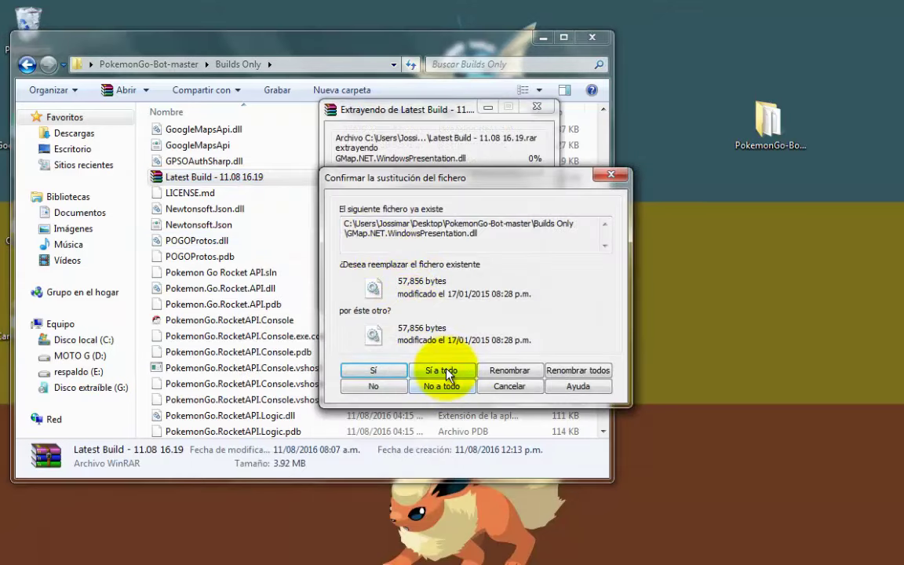
left_click(444, 371)
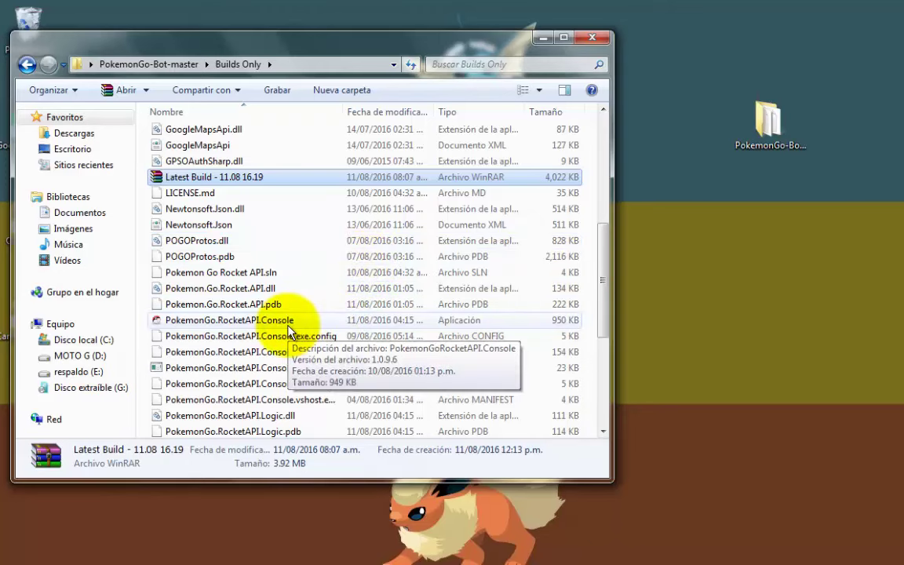
Run the PokemonGo.RocketAPI.Console application and allow it to execute despite the unknown publisher
double_click(235, 320)
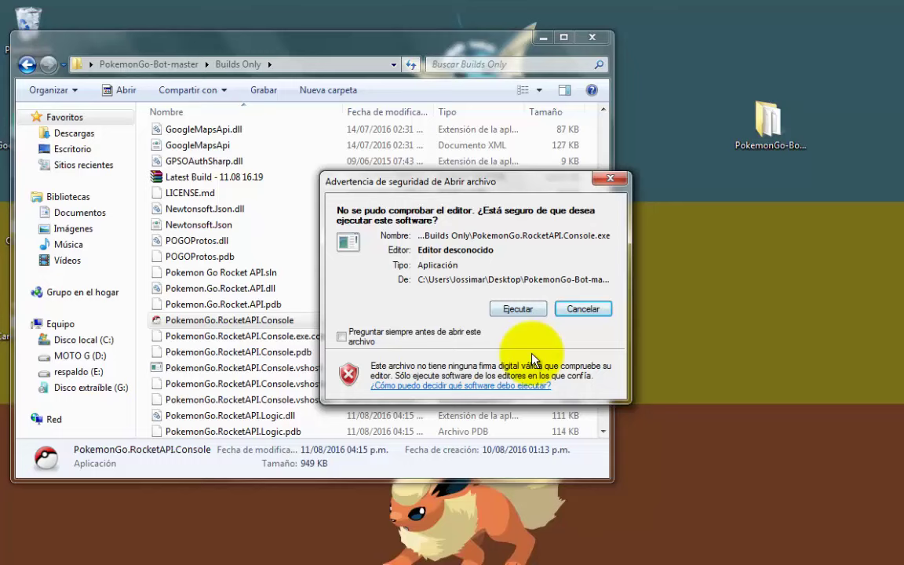
left_click(518, 310)
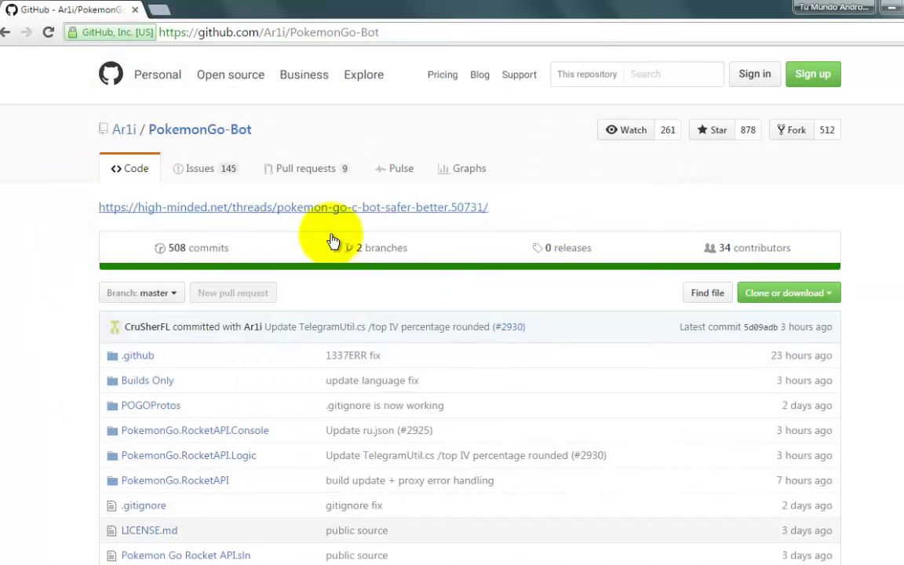
In Chrome, download the Ar1i/PokemonGo-Bot repository from its GitHub page as a ZIP file
scroll(901, 223, "down", 1)
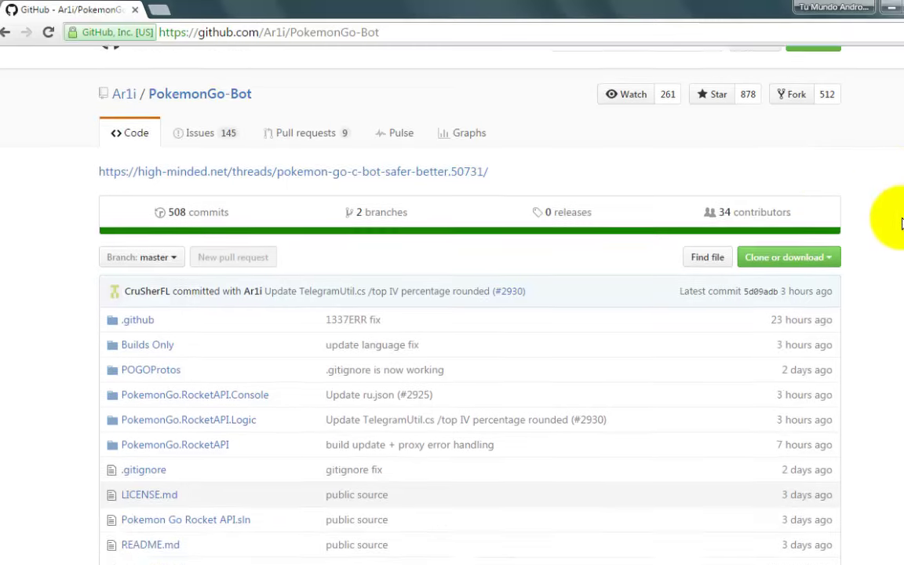
scroll(900, 225, "down", 3)
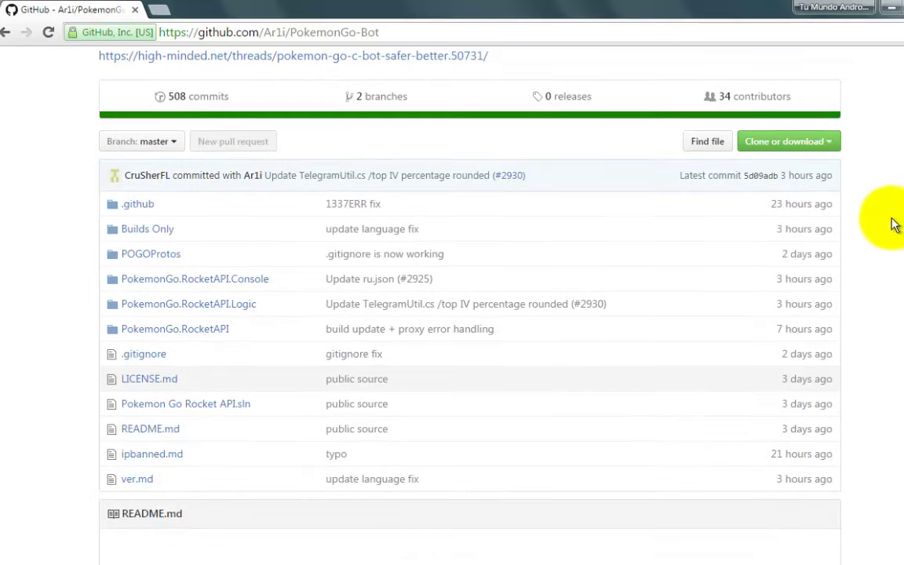
left_click(796, 143)
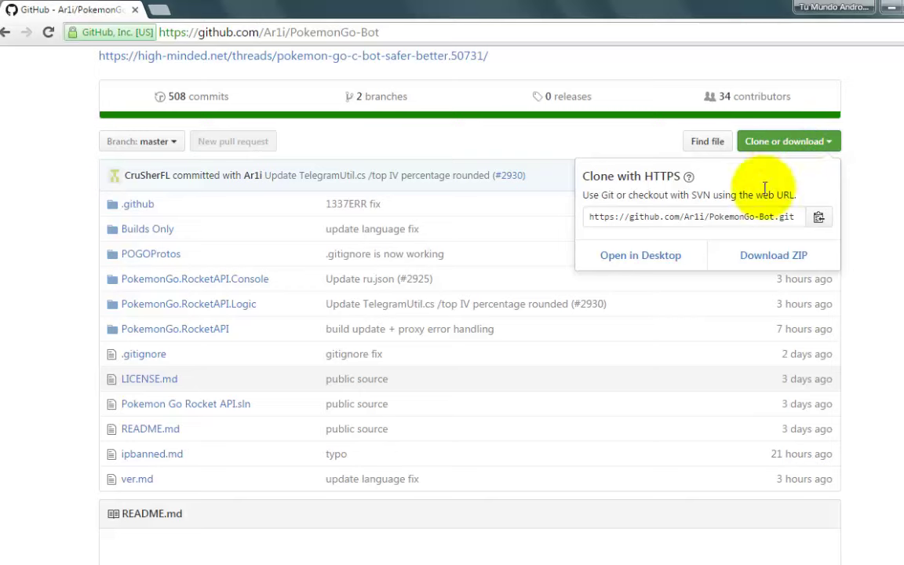
left_click(772, 266)
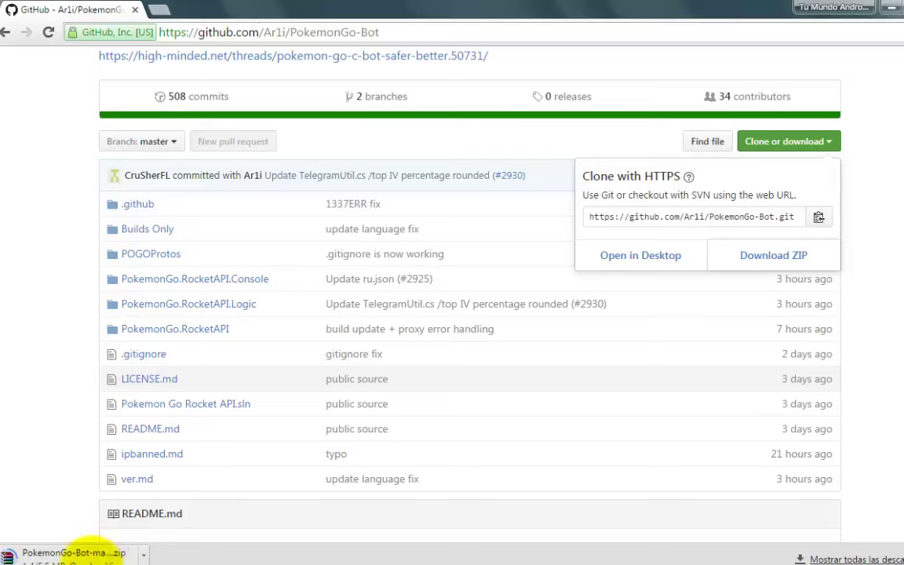
left_click(43, 421)
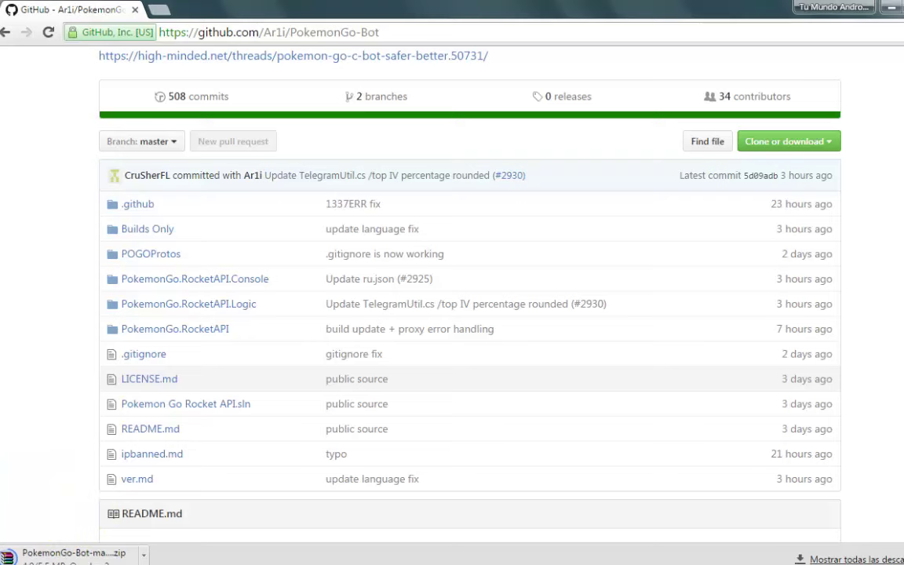
key("alt+Tab")
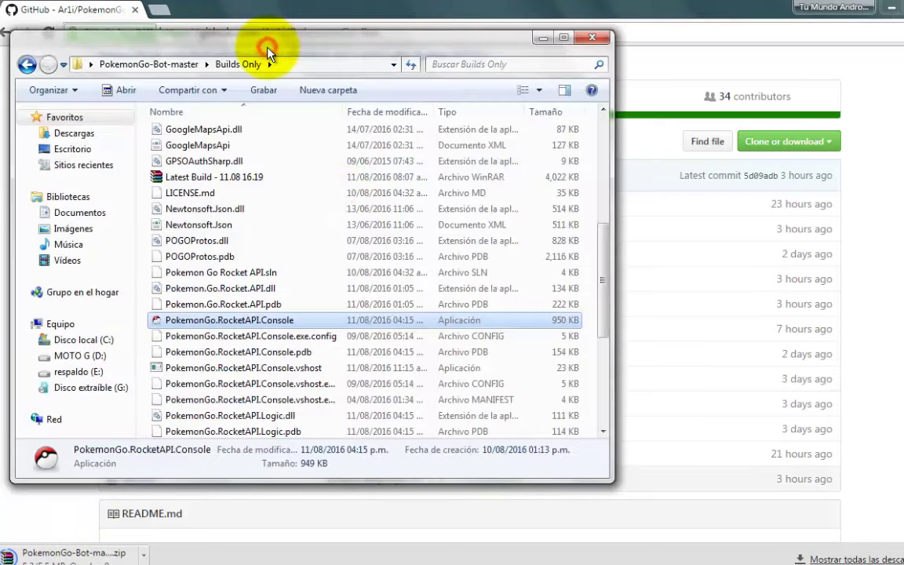
left_click(25, 502)
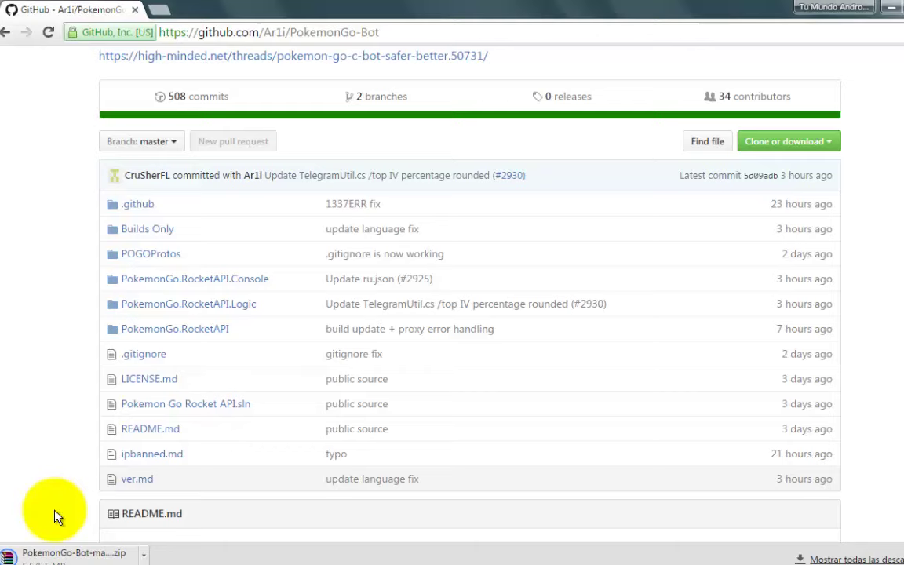
left_click(22, 378)
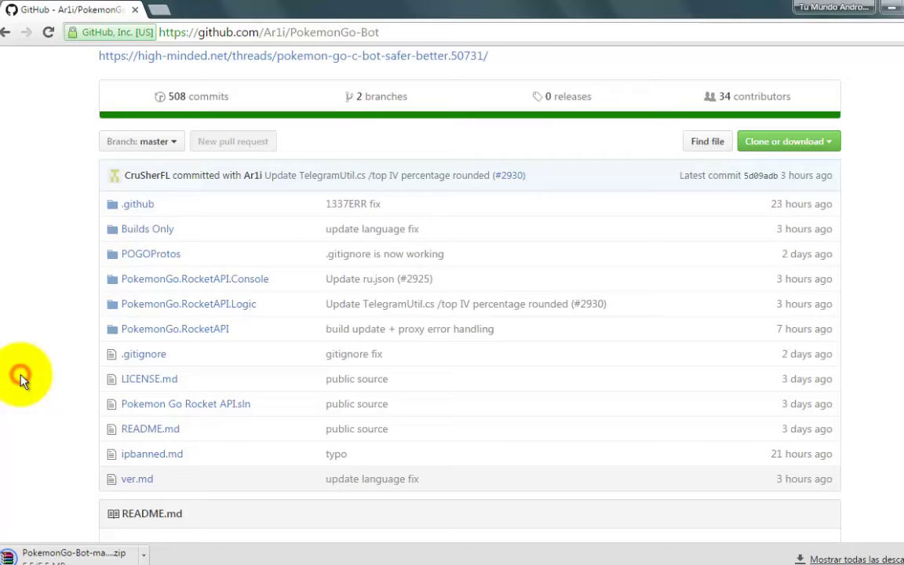
left_click(45, 462)
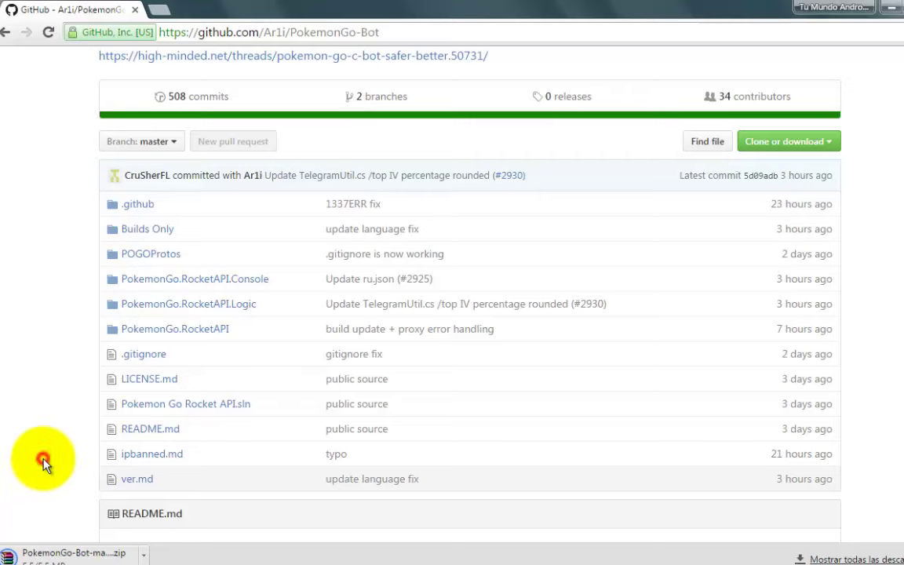
Open the downloaded PokemonGo-Bot-master ZIP in WinRAR and browse to the Latest Build archive inside Builds Only
left_click(79, 556)
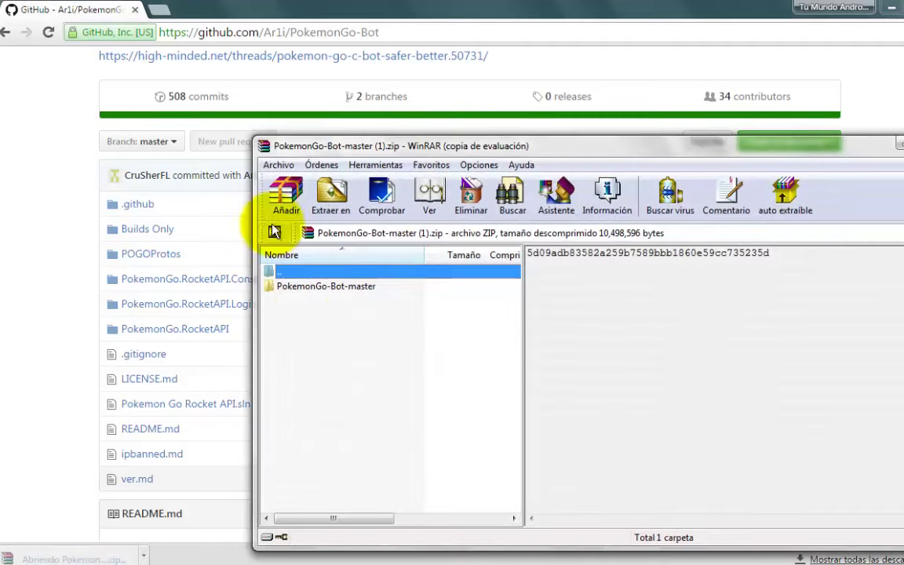
double_click(316, 289)
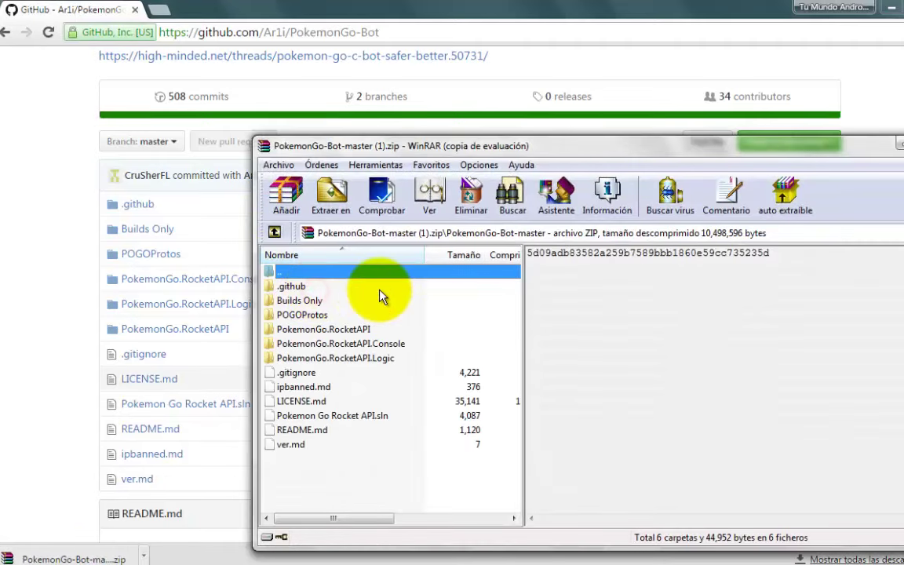
double_click(314, 300)
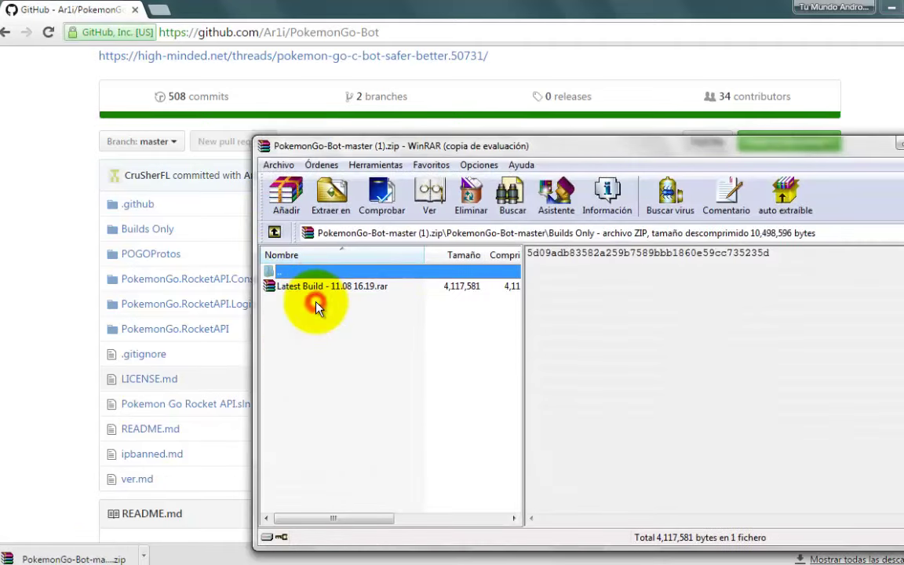
left_click(329, 287)
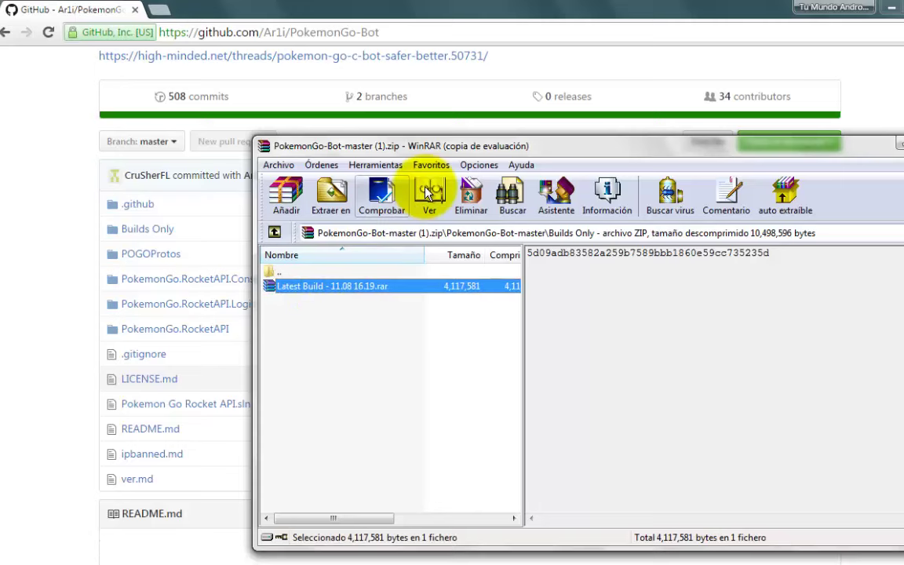
Bring the extracted Builds Only folder up beside the WinRAR window to compare it with the ZIP contents
left_click_drag(440, 147, 544, 109)
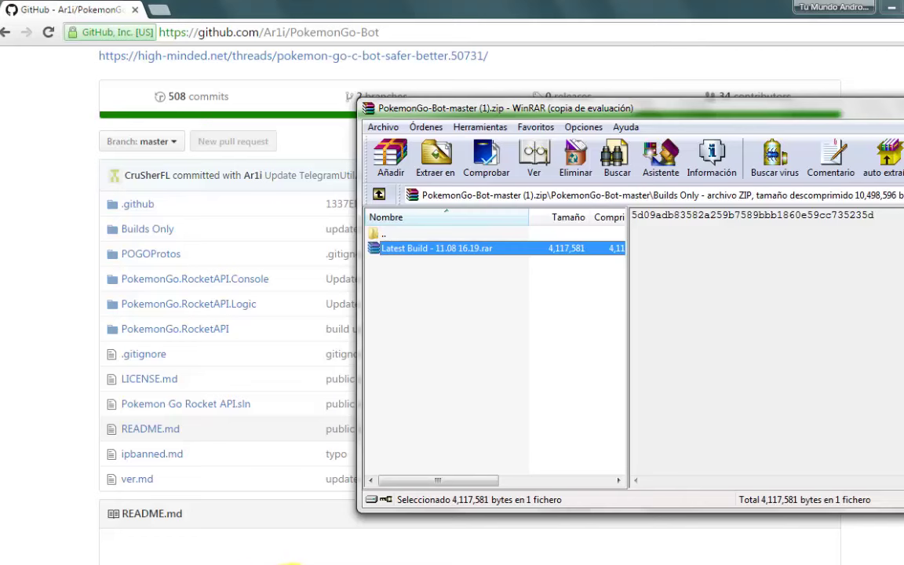
key("alt+Tab")
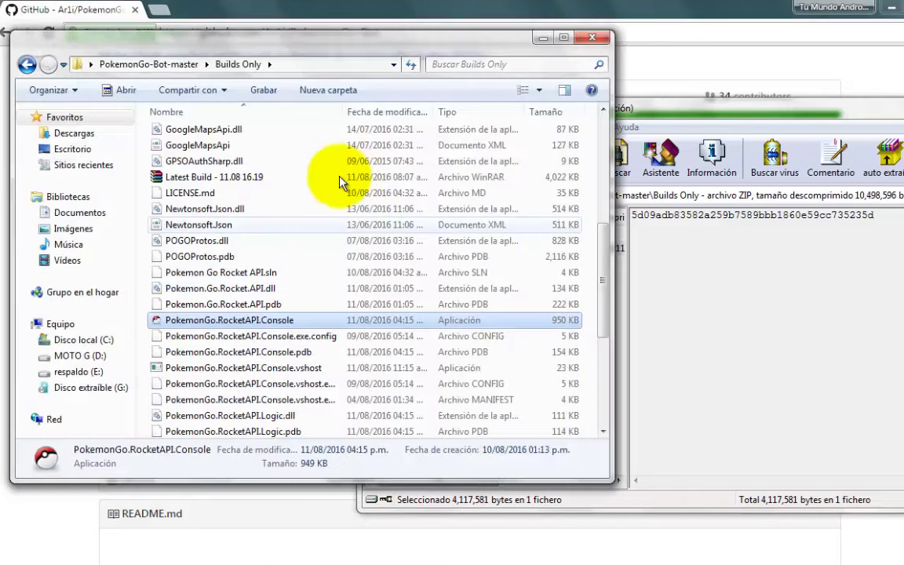
left_click(617, 322)
left_click_drag(441, 255, 440, 286)
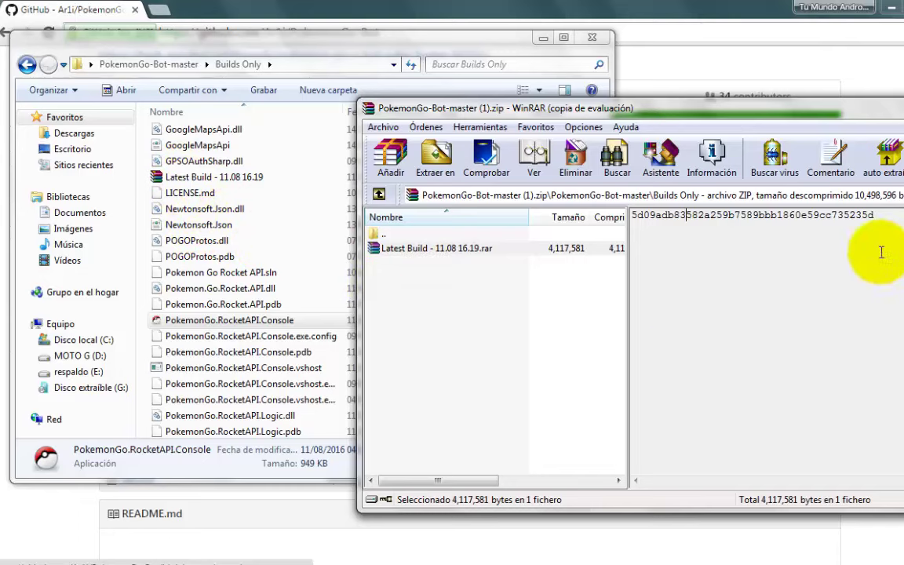
left_click_drag(699, 111, 518, 107)
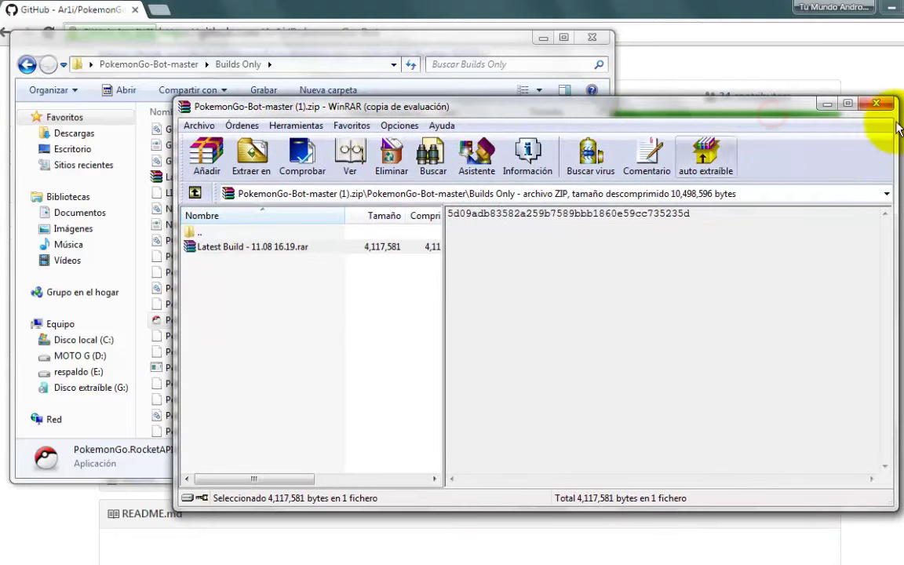
Close WinRAR and minimize the Builds Only folder and browser windows to get back to the PokeGoBot window
left_click(872, 106)
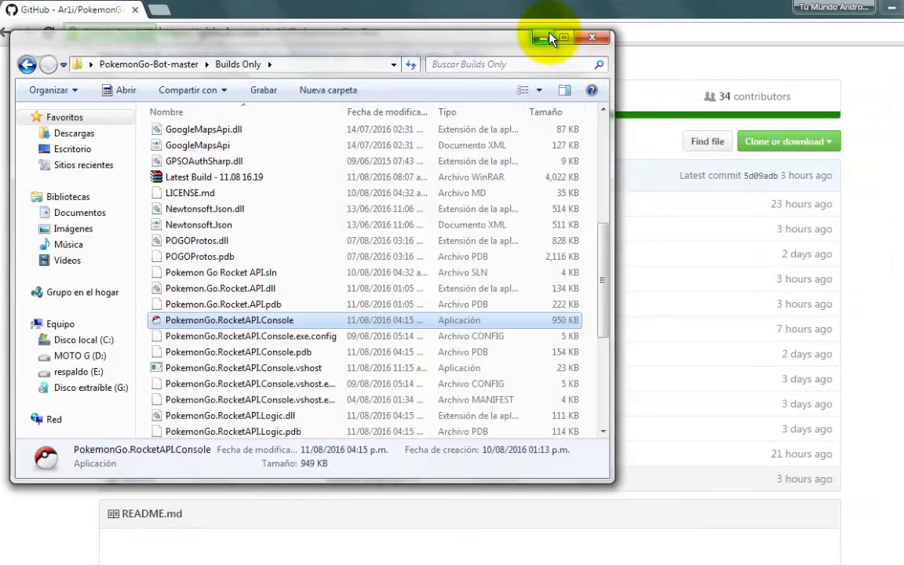
left_click(544, 38)
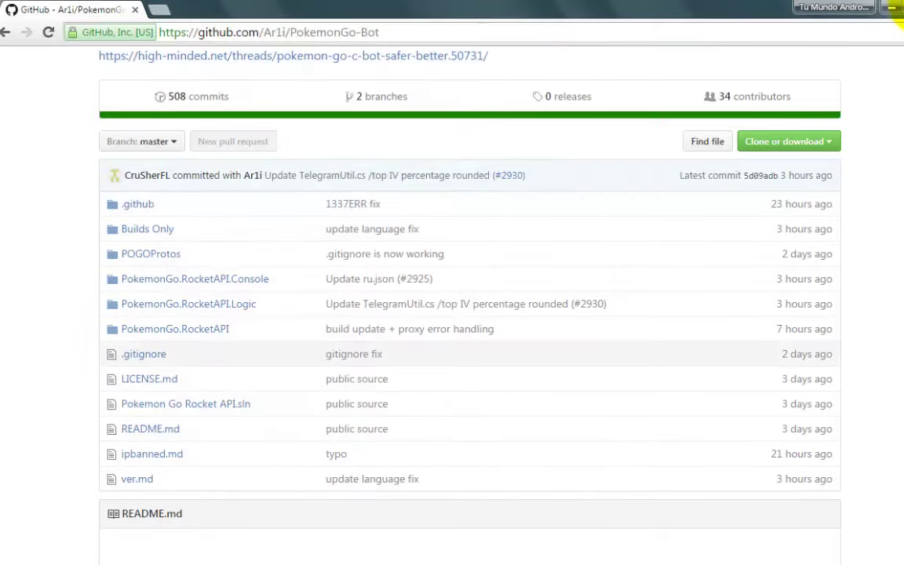
left_click(892, 8)
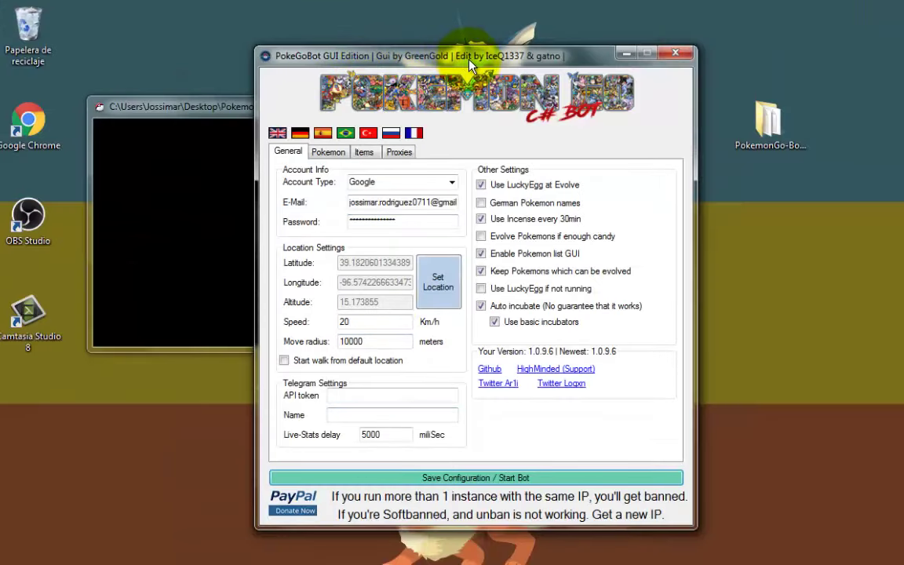
Place the console and PokeGoBot settings windows side by side and switch the bot's interface language to Russian
left_click_drag(423, 55, 585, 40)
left_click_drag(306, 112, 215, 88)
left_click_drag(650, 54, 659, 88)
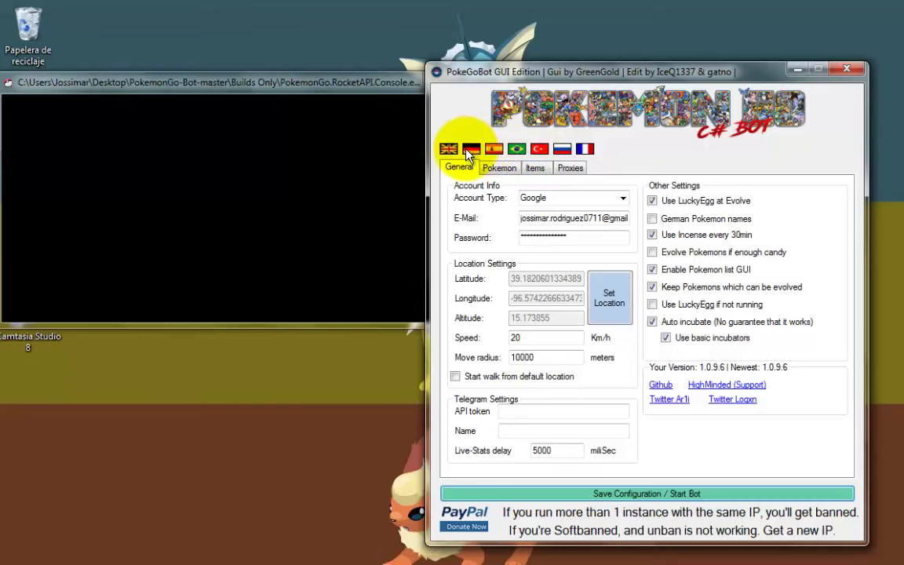
left_click(564, 150)
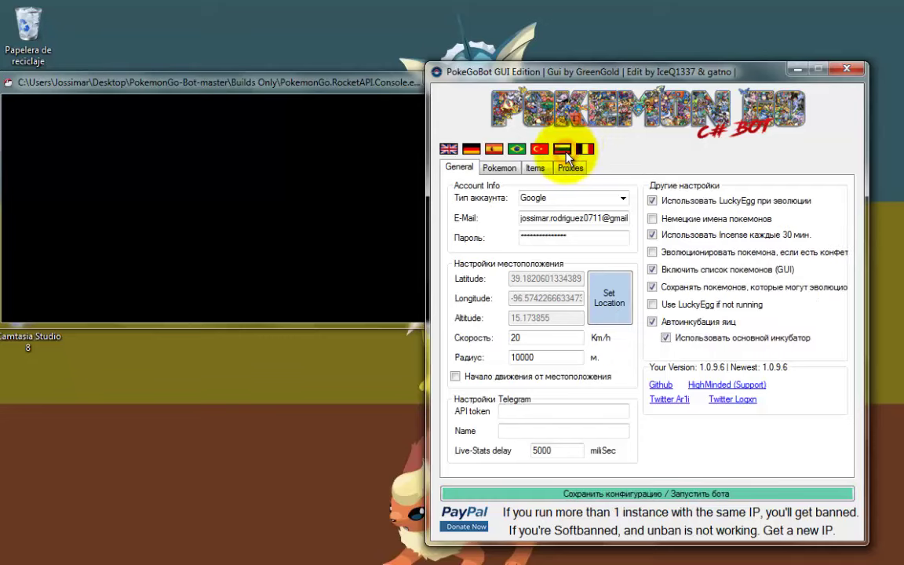
Switch the bot's interface language to Spanish and view the available account types, keeping Google
left_click(492, 151)
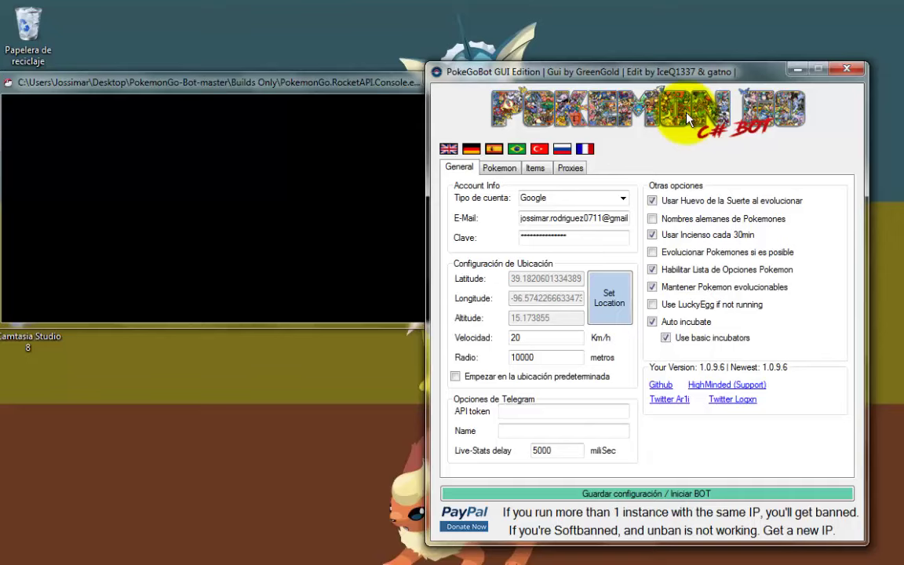
left_click(623, 198)
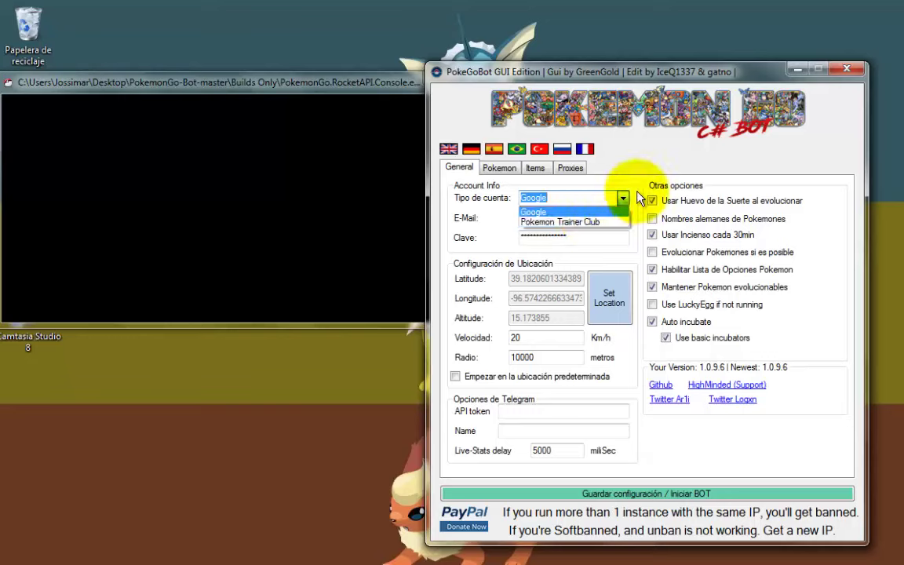
left_click(656, 162)
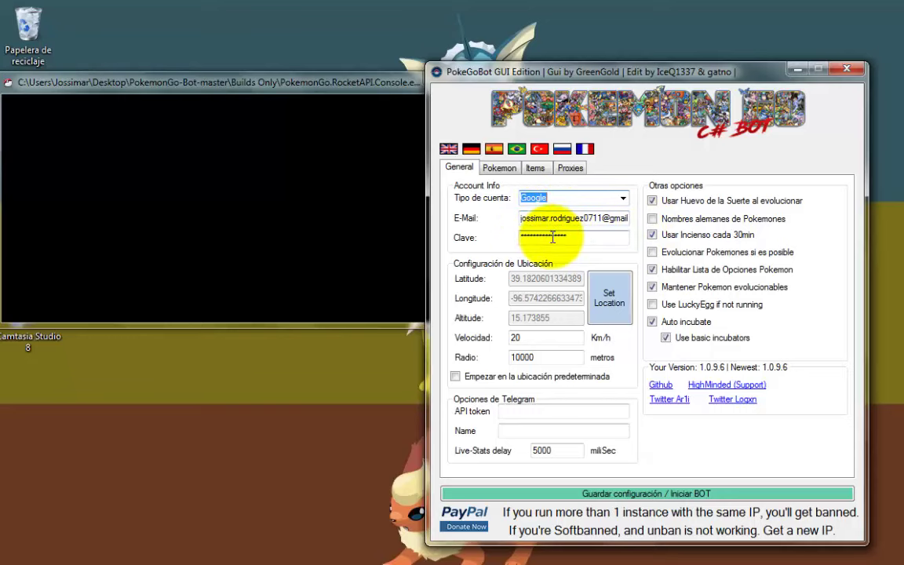
Open the start location map and exit it without setting a location
left_click(612, 300)
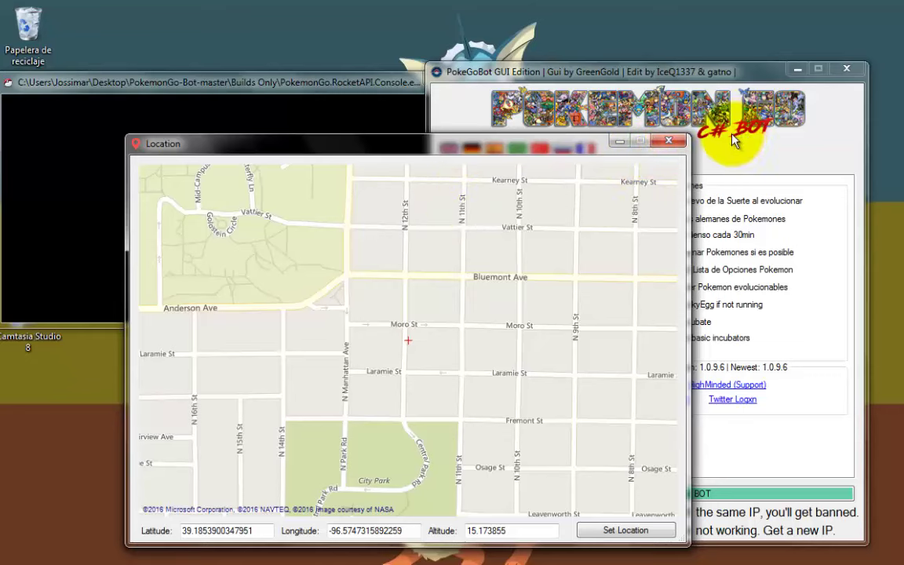
left_click(676, 143)
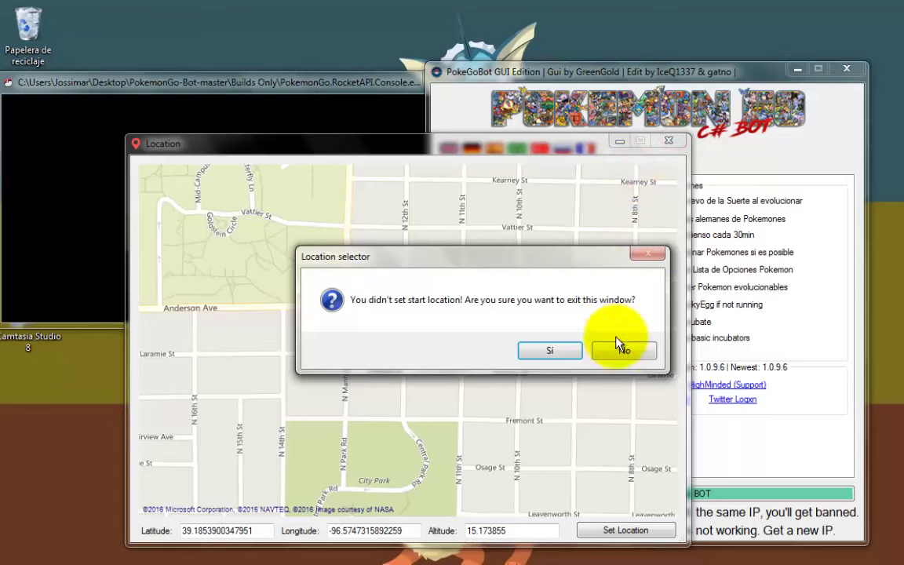
left_click(571, 351)
left_click(668, 141)
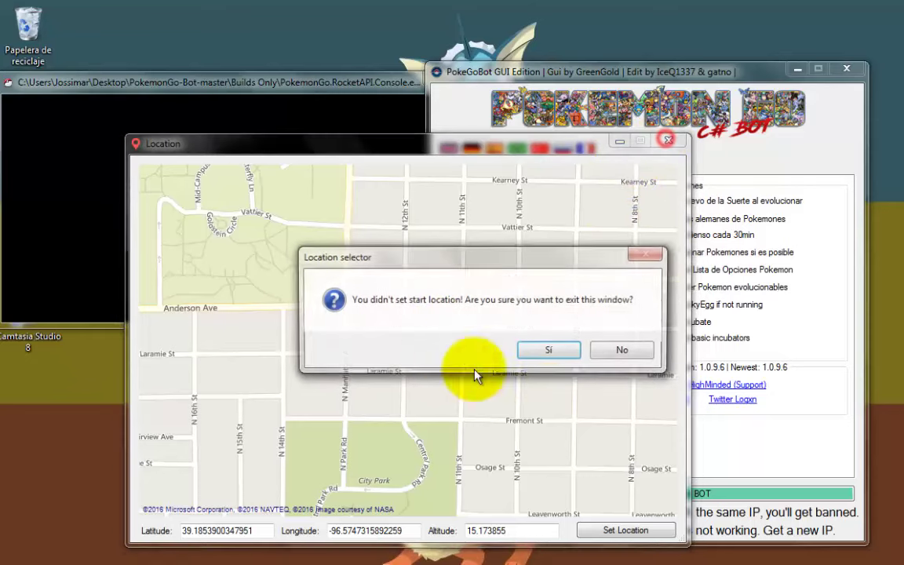
left_click(546, 350)
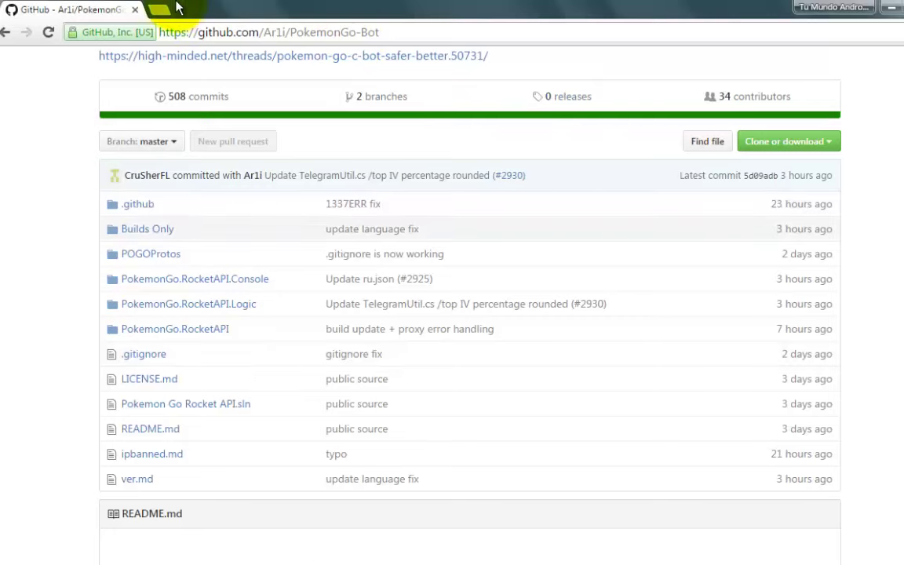
Enter "cordenadas" as a search query in a new browser tab, and return to the PokeGoBot window by minimizing the browser
left_click(170, 14)
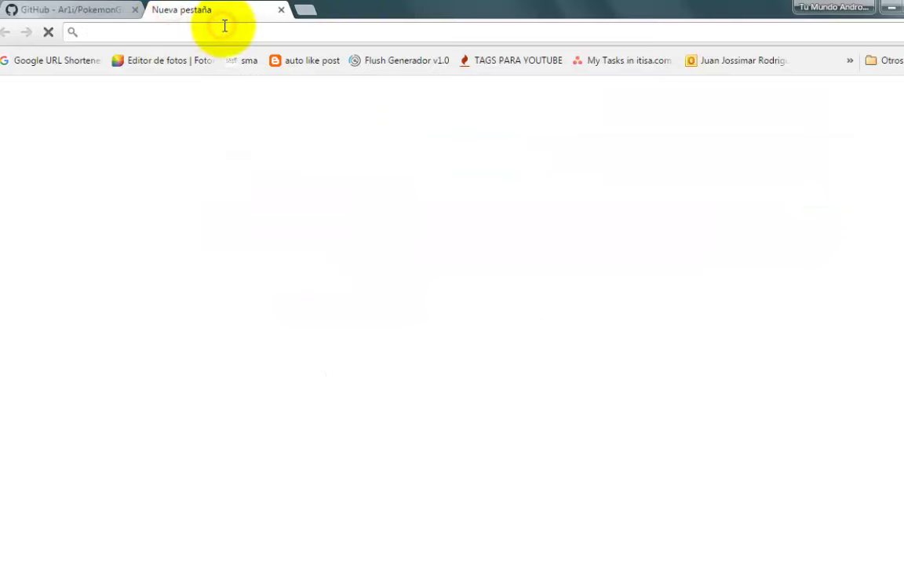
type("cor")
type("rdeb")
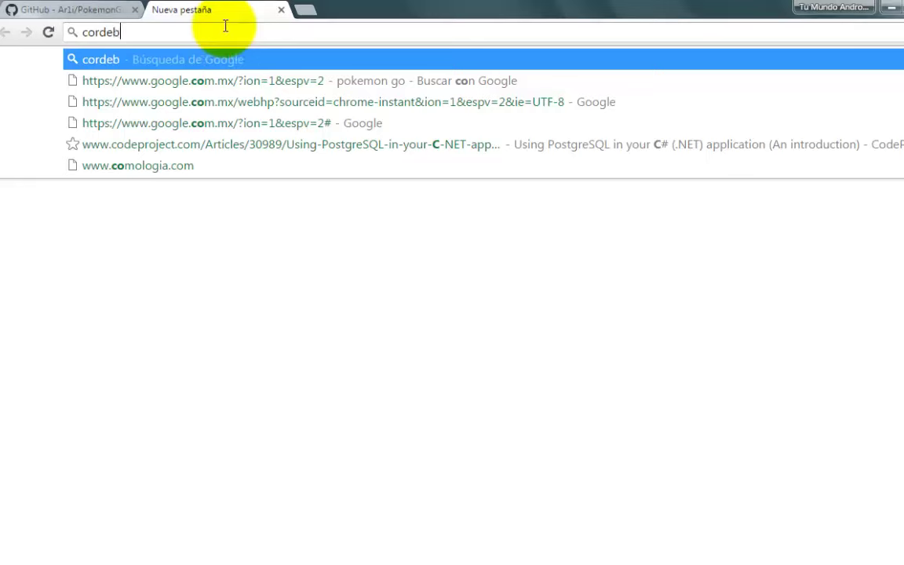
key("BackSpace")
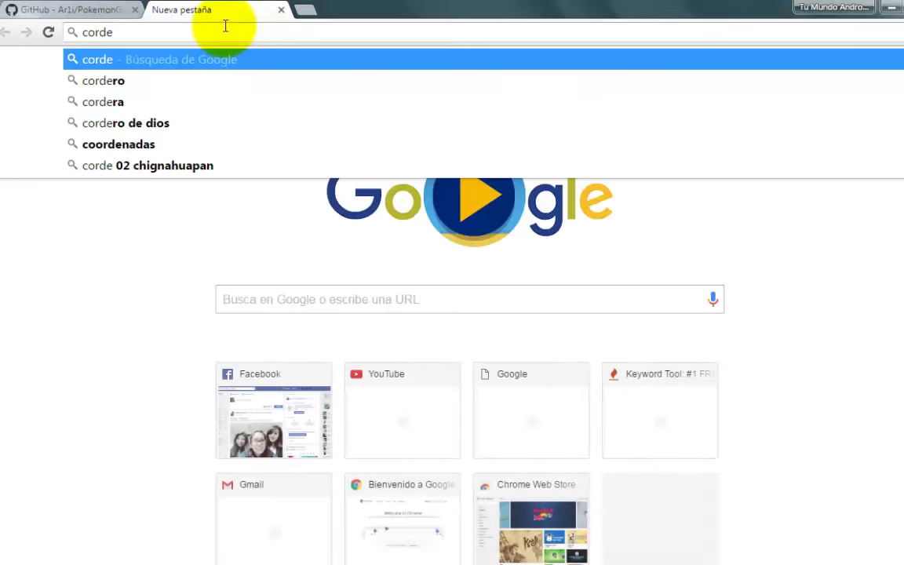
type("nadas")
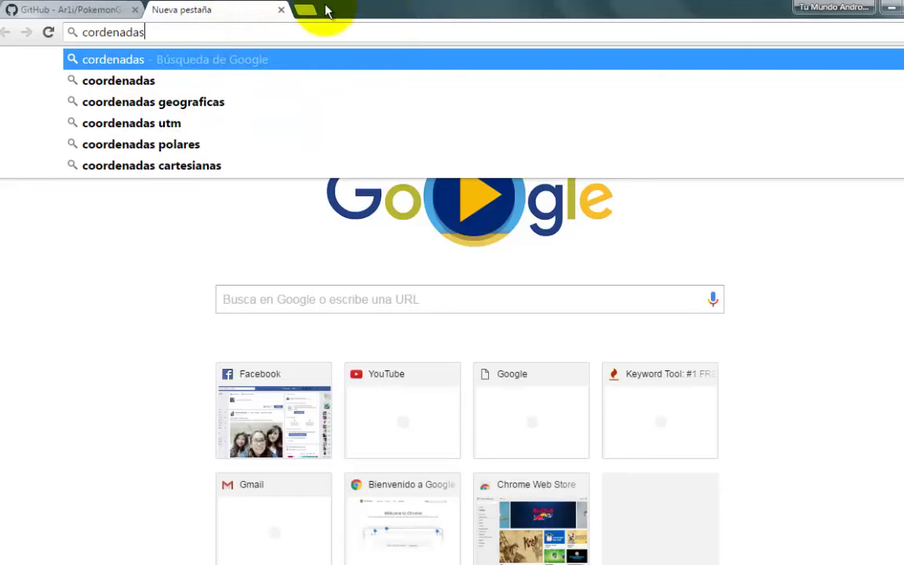
left_click(891, 11)
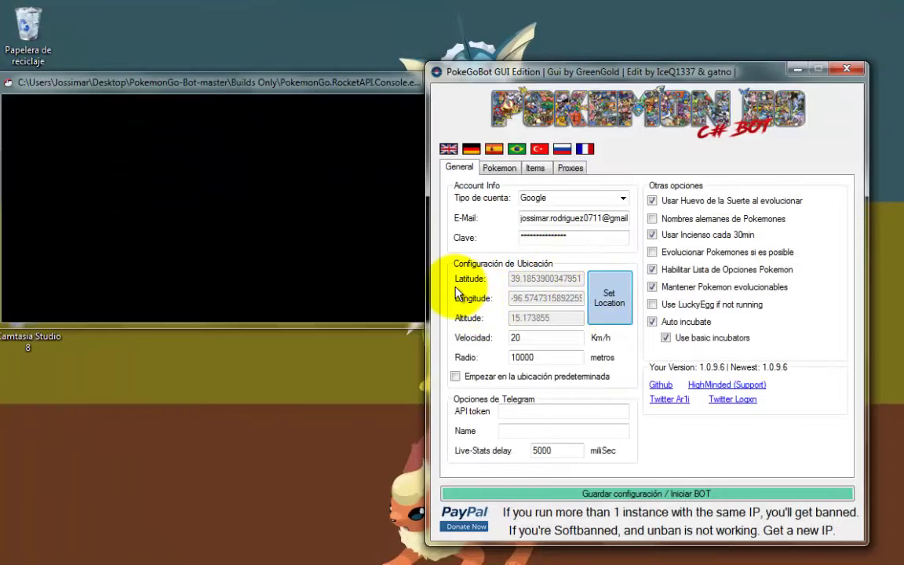
Reopen the location map, clear the altitude and set the start location at latitude 39.1853900347951, longitude -96.5747315892259
left_click(622, 295)
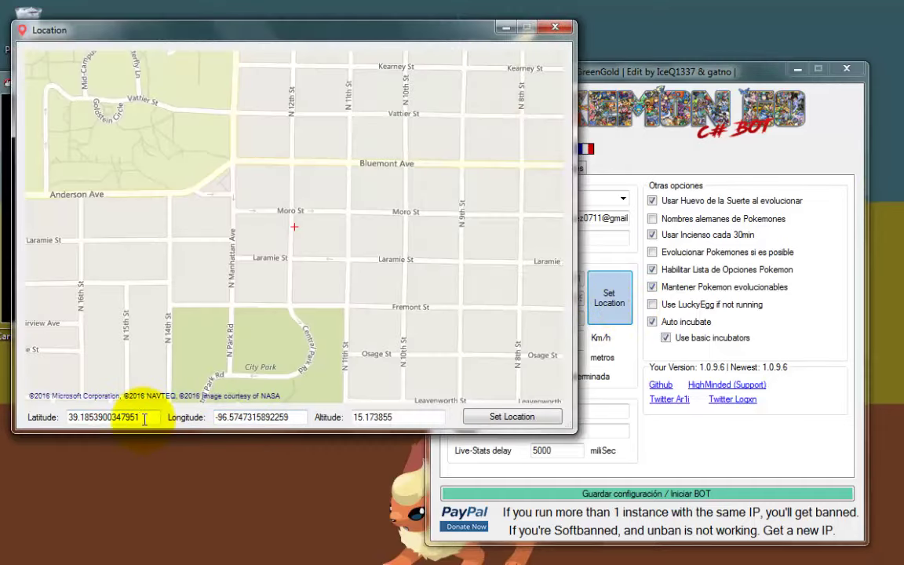
left_click_drag(142, 416, 73, 416)
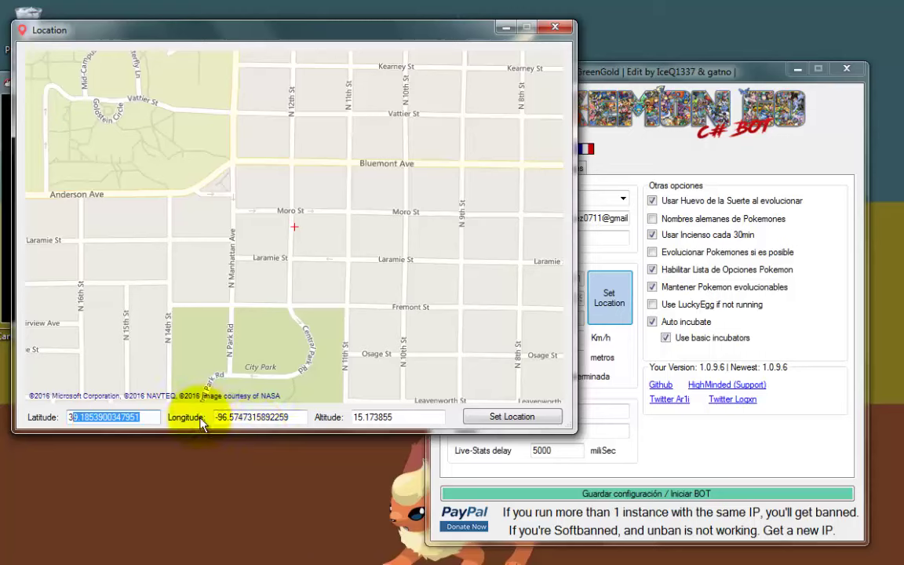
left_click(294, 419)
left_click_drag(287, 418, 216, 417)
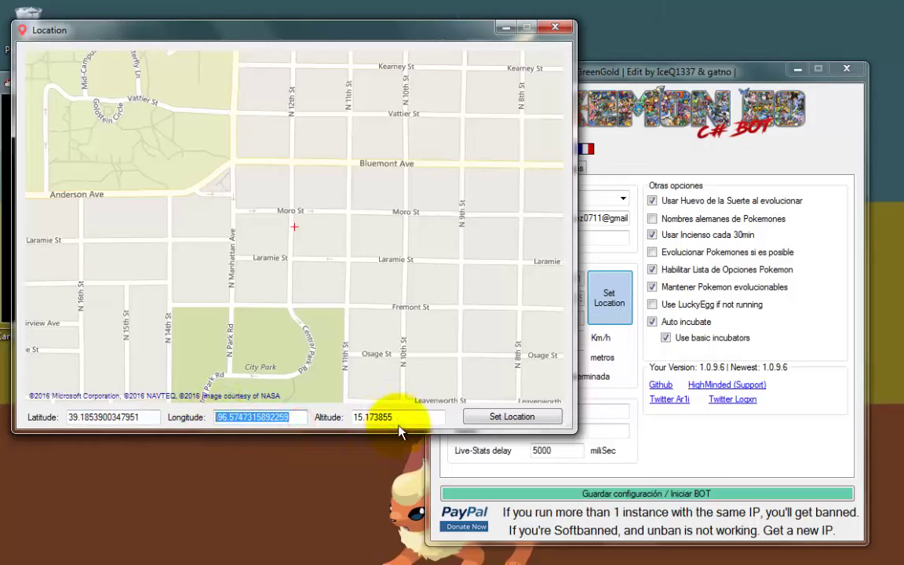
left_click_drag(410, 418, 353, 417)
key("BackSpace")
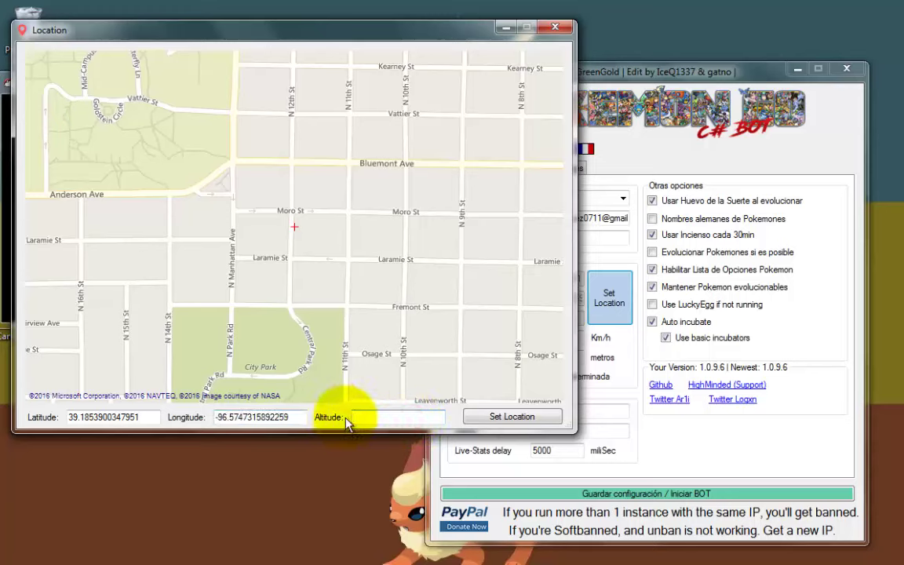
left_click(531, 421)
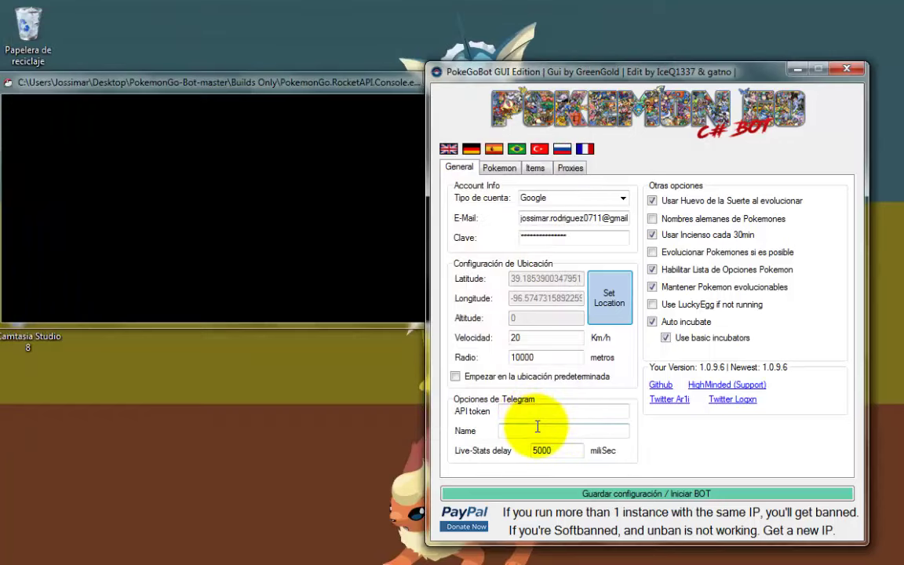
Review the walking speed setting and the lists of Pokemon not to transfer, not to catch and to evolve
left_click(551, 337)
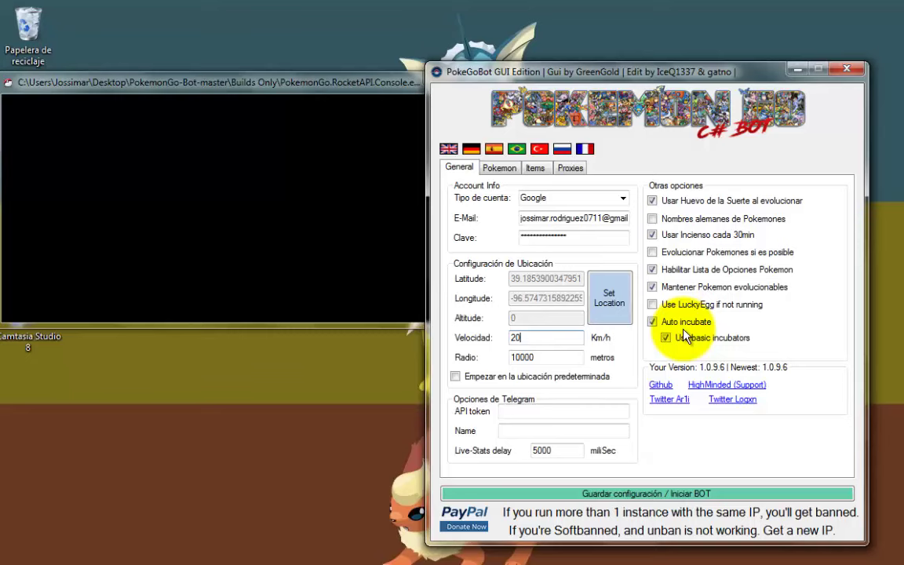
left_click(499, 169)
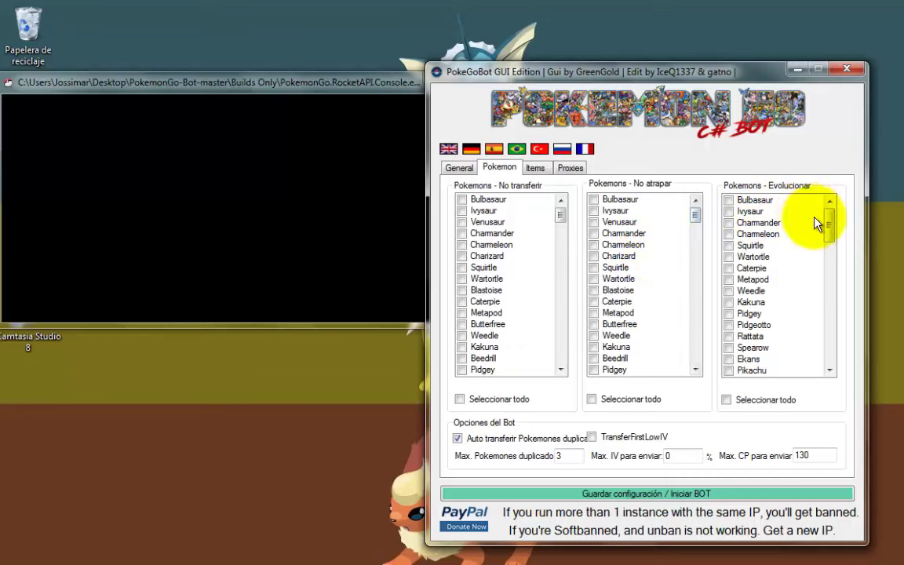
left_click_drag(827, 226, 831, 296)
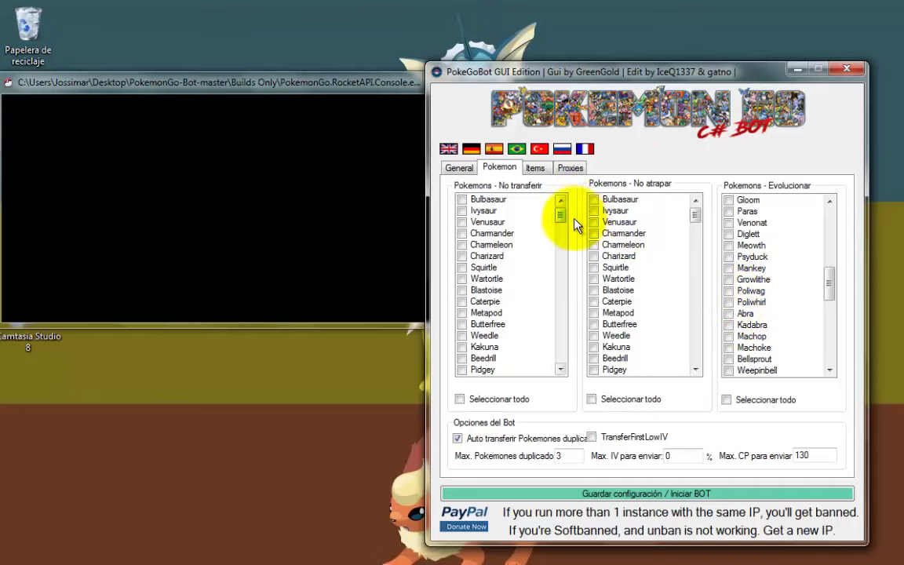
left_click_drag(565, 225, 559, 357)
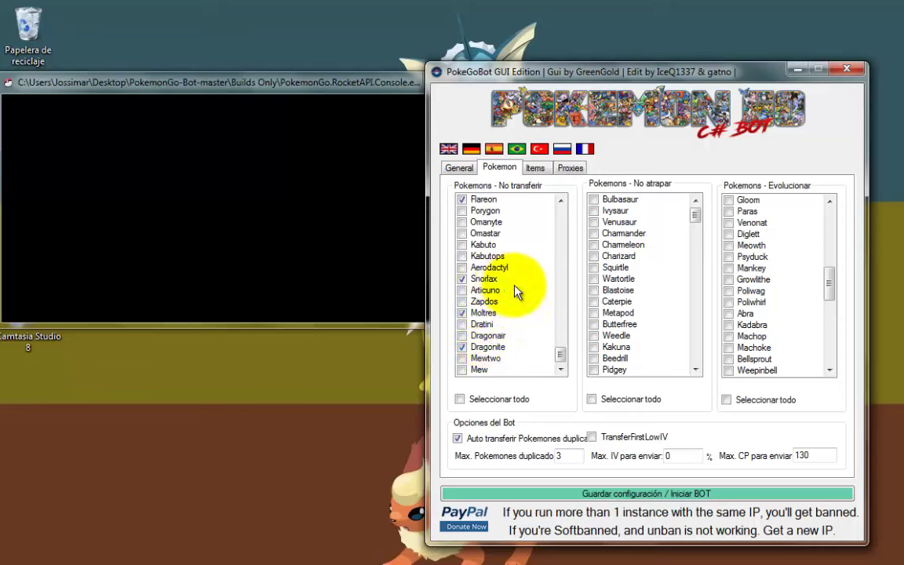
left_click_drag(565, 359, 561, 348)
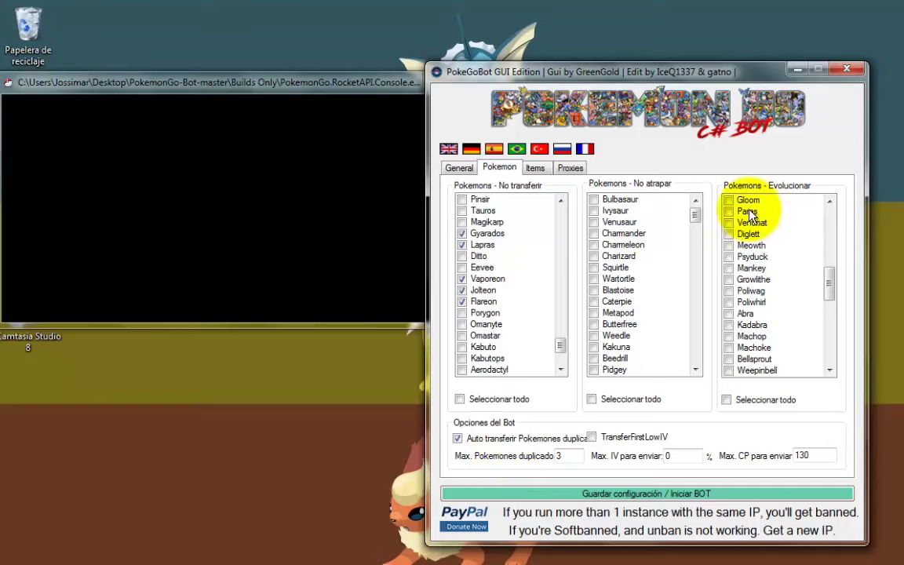
Review the maximum item quantities and the proxy options, and go back to the general settings
left_click(535, 168)
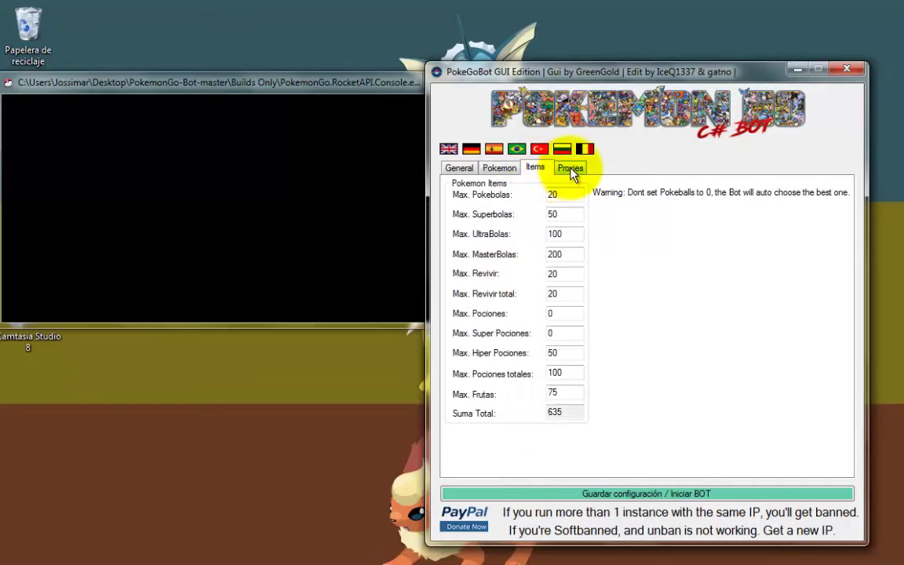
left_click(567, 169)
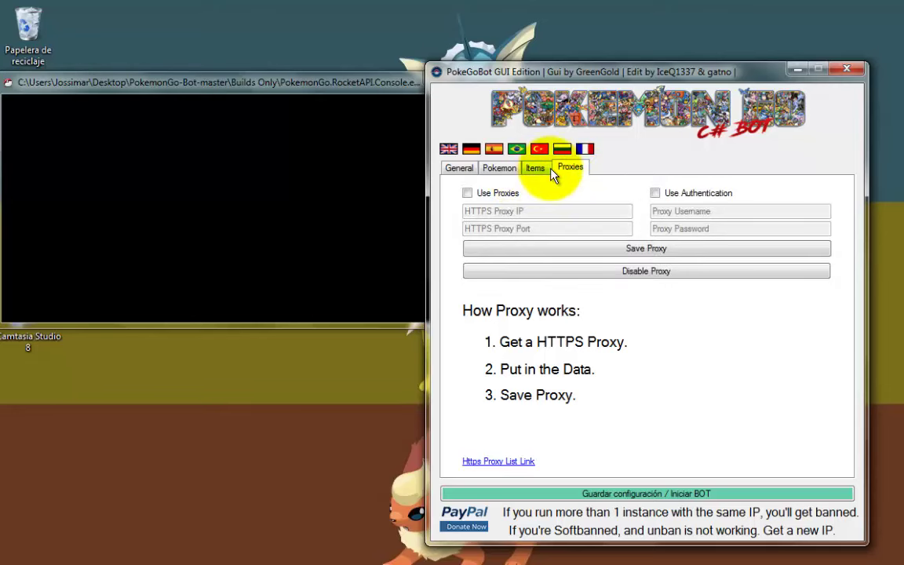
left_click(535, 168)
left_click(465, 170)
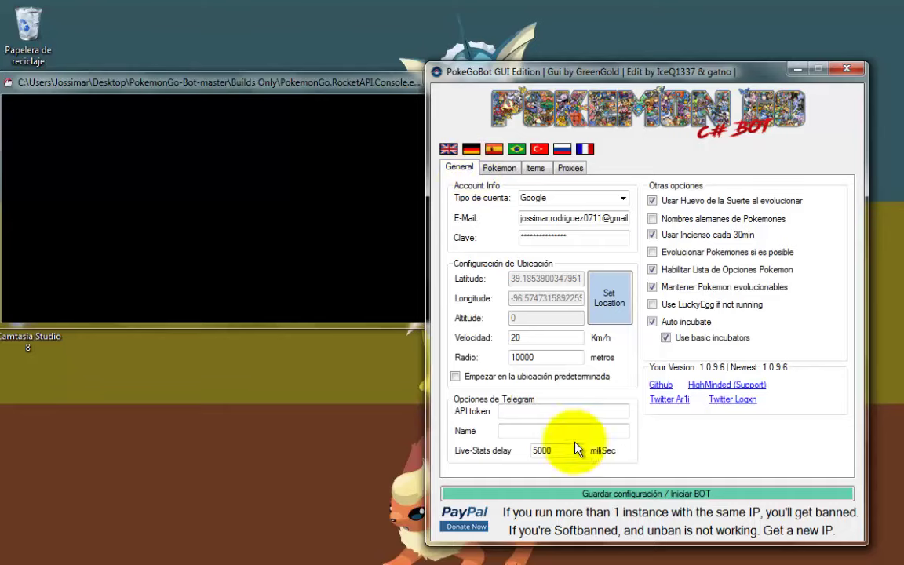
Save the configuration and start the bot, placing the Pokemon List window beside the console
left_click(628, 495)
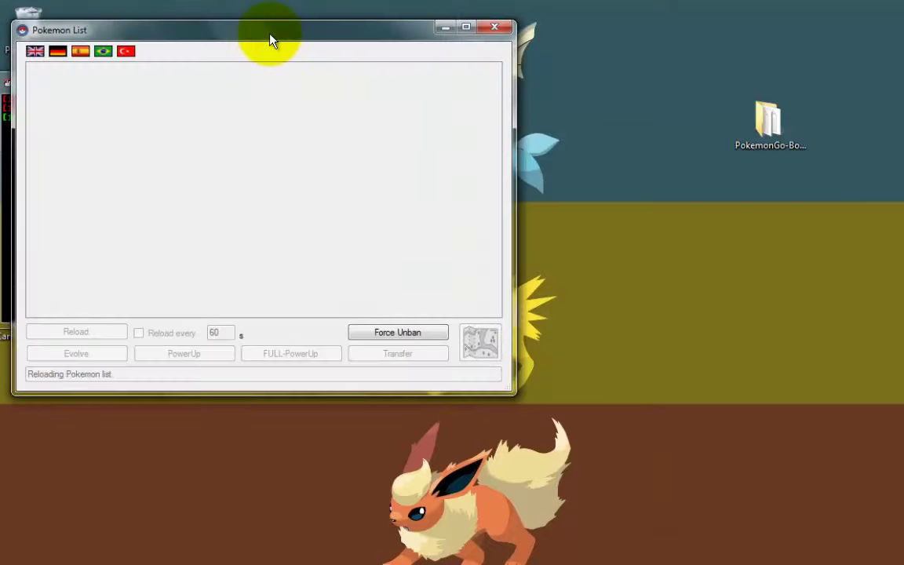
left_click_drag(269, 40, 736, 59)
left_click(333, 85)
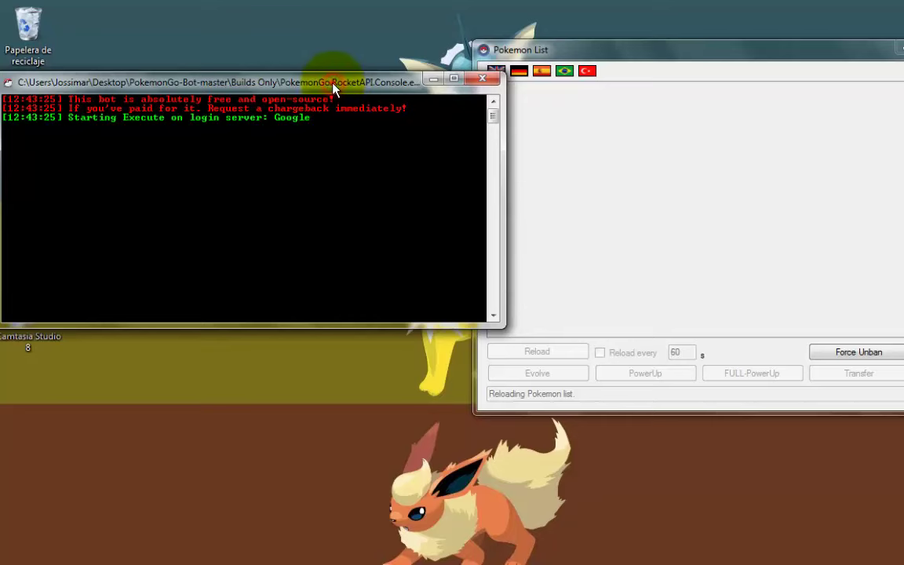
left_click_drag(333, 86, 324, 71)
Look through the account's captured Pokemon in the Pokemon List window, down to the lowest CP entries
left_click(599, 56)
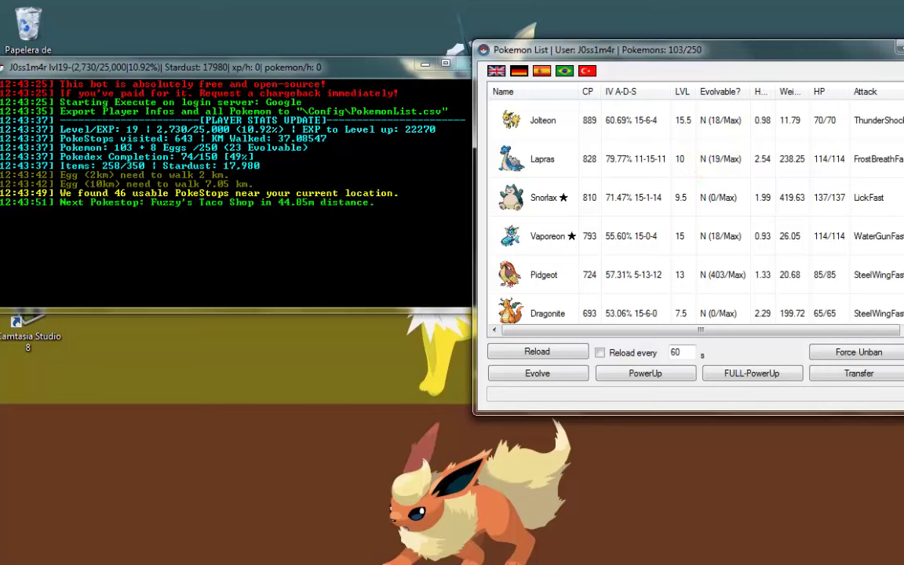
scroll(690, 216, "down", 20)
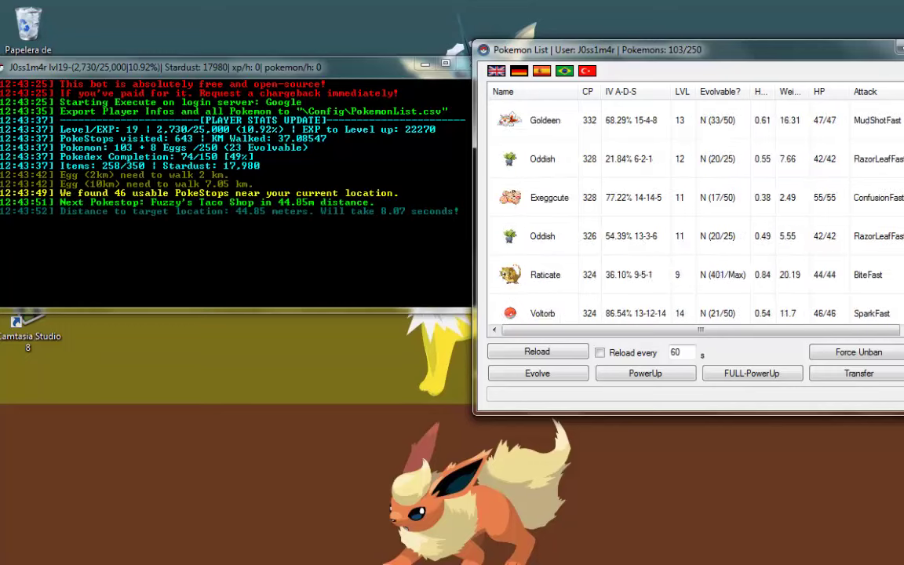
scroll(690, 216, "down", 10)
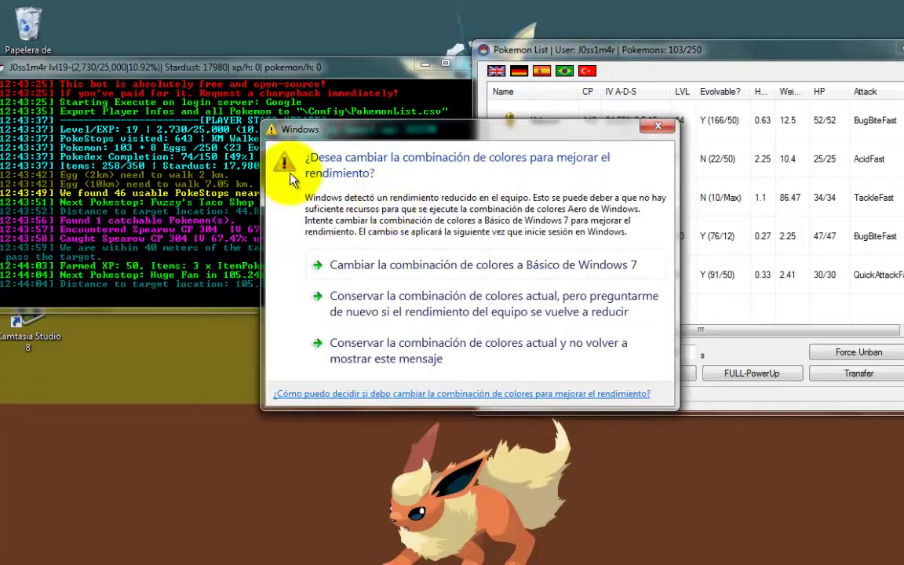
Change the Windows color scheme to Windows 7 Basic in the performance prompt
left_click(494, 265)
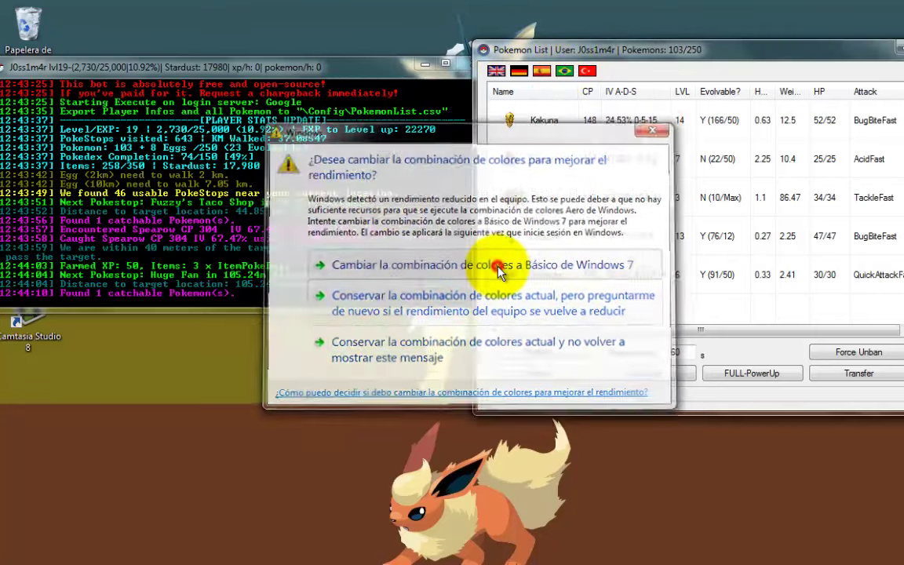